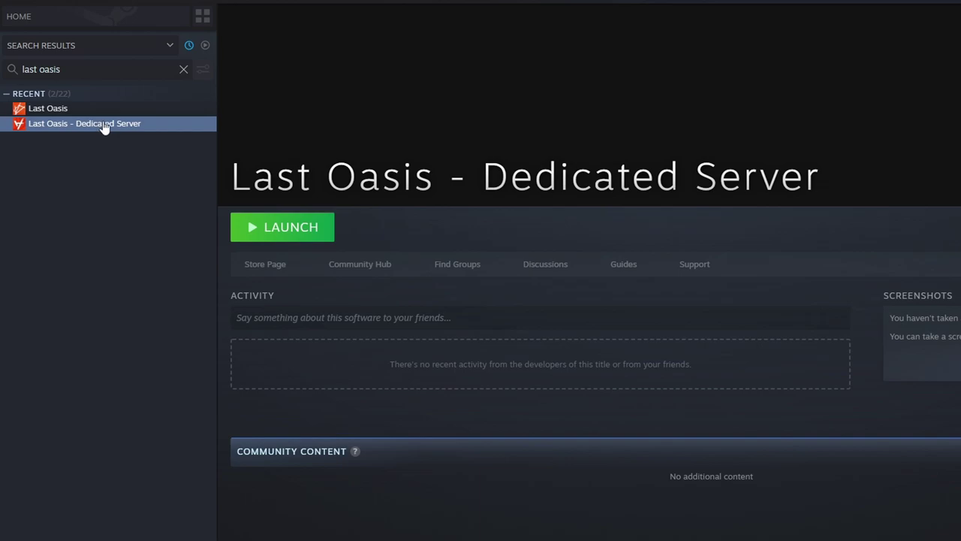
# Open the Last Oasis - Dedicated Server install folder from its Steam properties' Local Files.
pyautogui.click(101, 110)
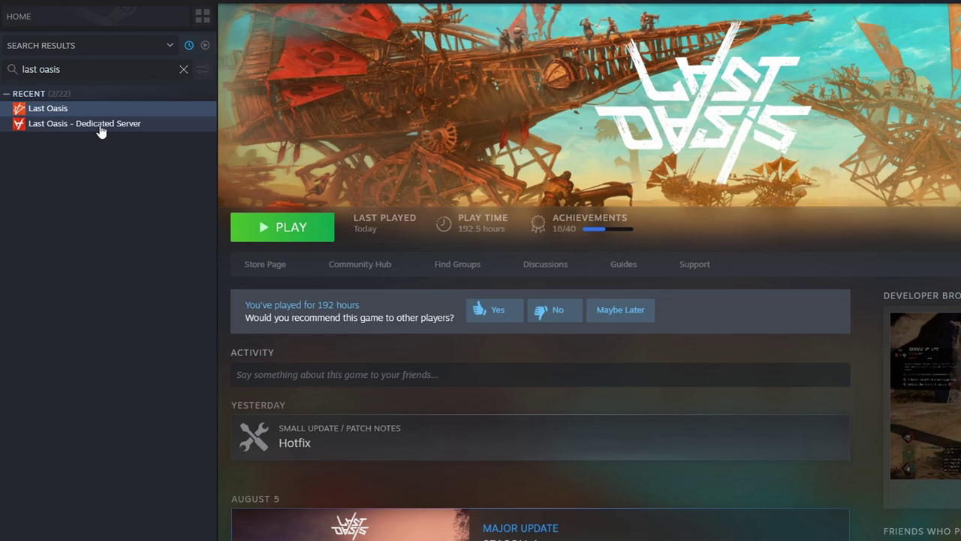
pyautogui.click(101, 126)
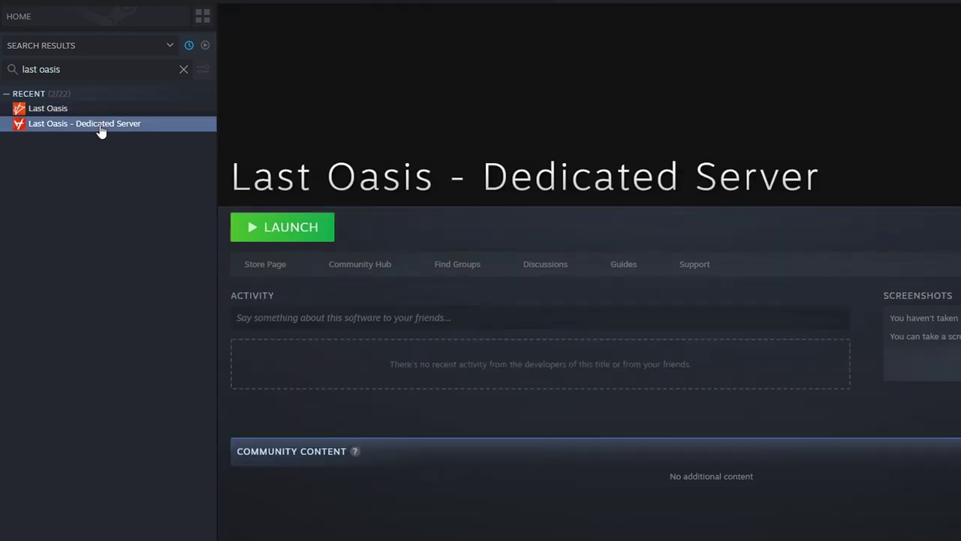
pyautogui.rightClick(101, 129)
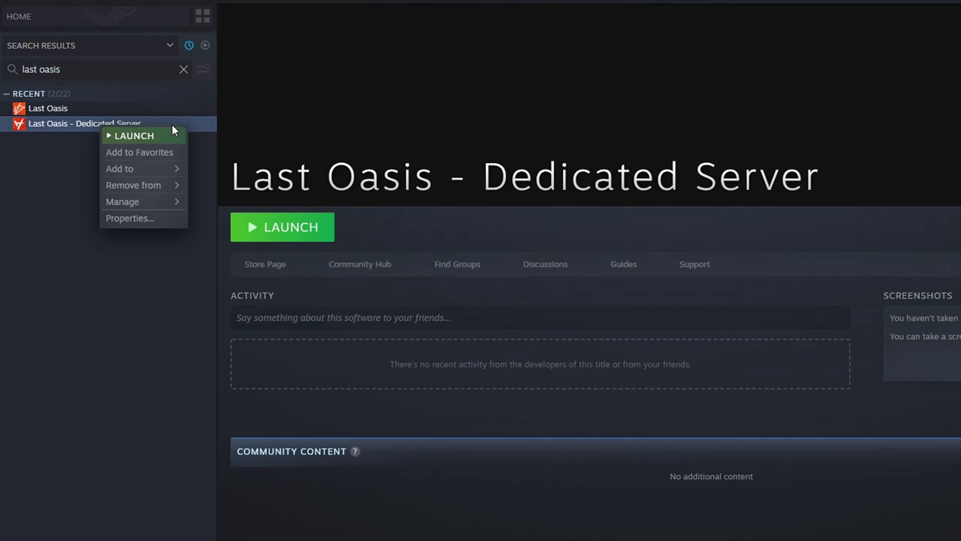
pyautogui.click(147, 219)
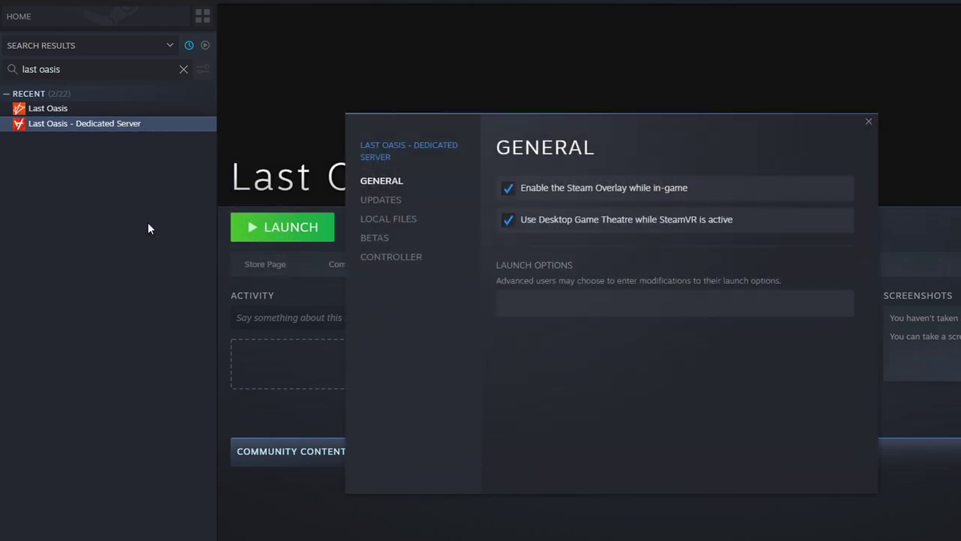
pyautogui.click(399, 220)
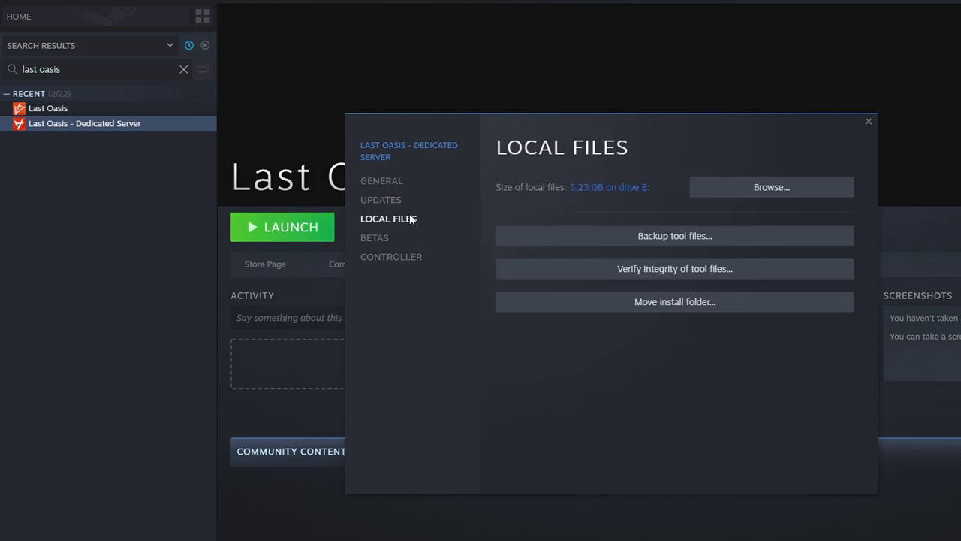
pyautogui.click(773, 195)
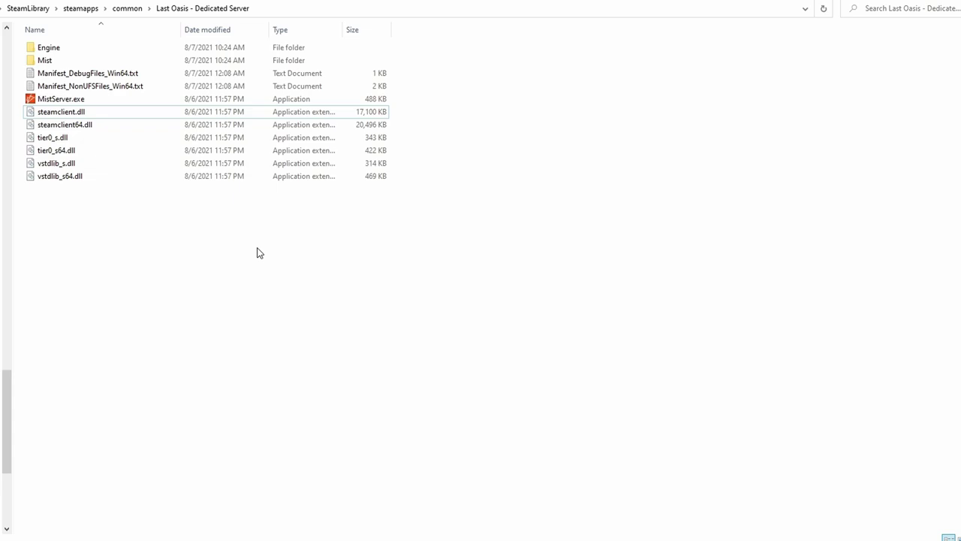
# Create a new text document and turn it into StartServer.bat by dropping the .txt extension.
pyautogui.rightClick(320, 220)
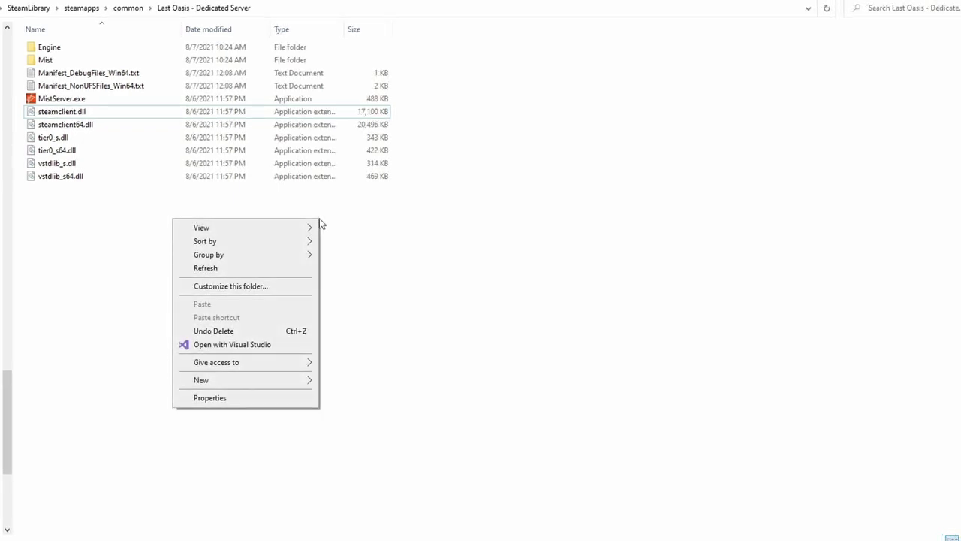
pyautogui.moveTo(241, 380)
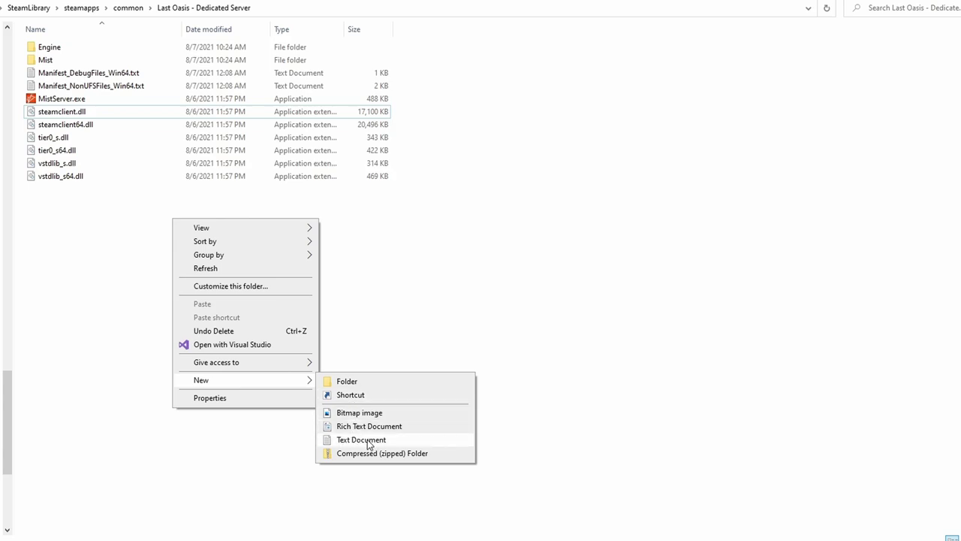
pyautogui.click(368, 443)
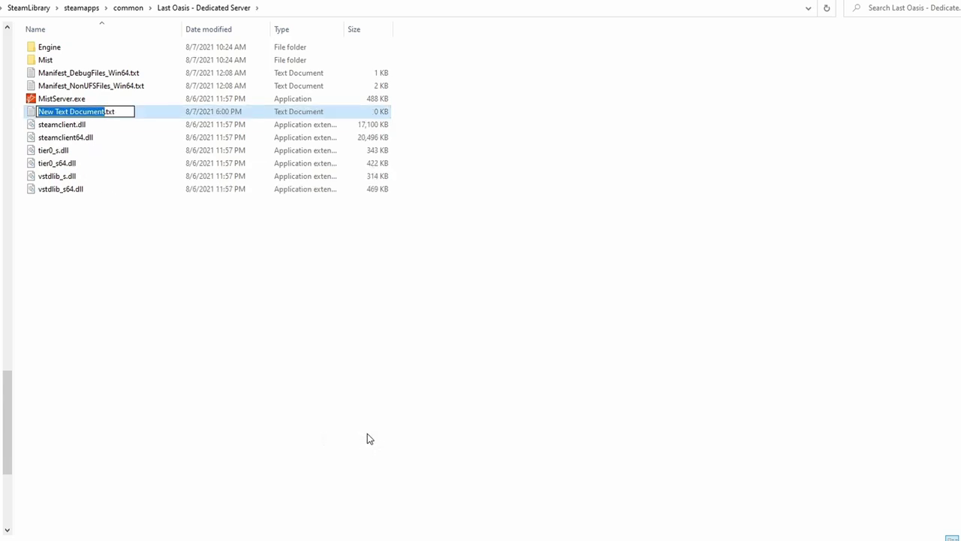
pyautogui.write('StartSer')
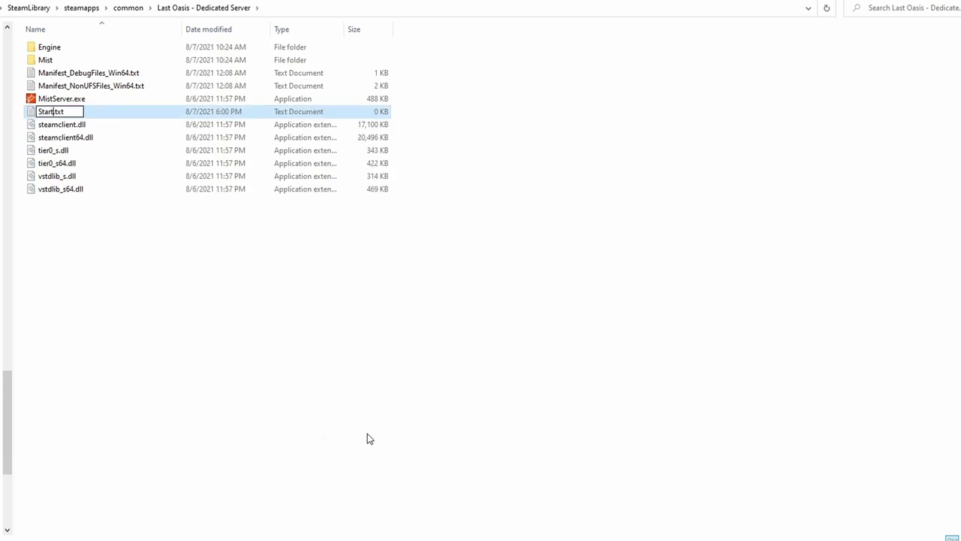
pyautogui.write('ver.bat')
pyautogui.hotkey('shift', 'End')
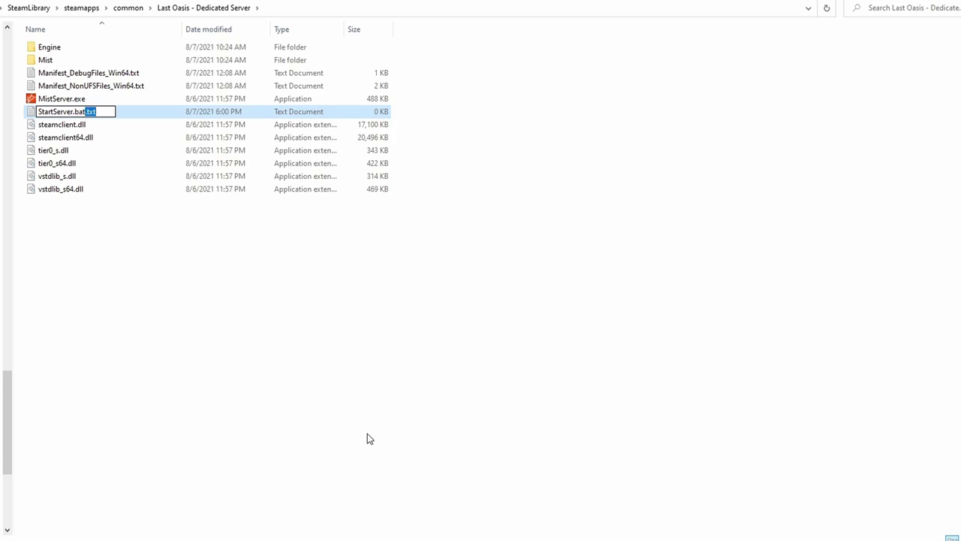
pyautogui.press('Delete')
pyautogui.press('Return')
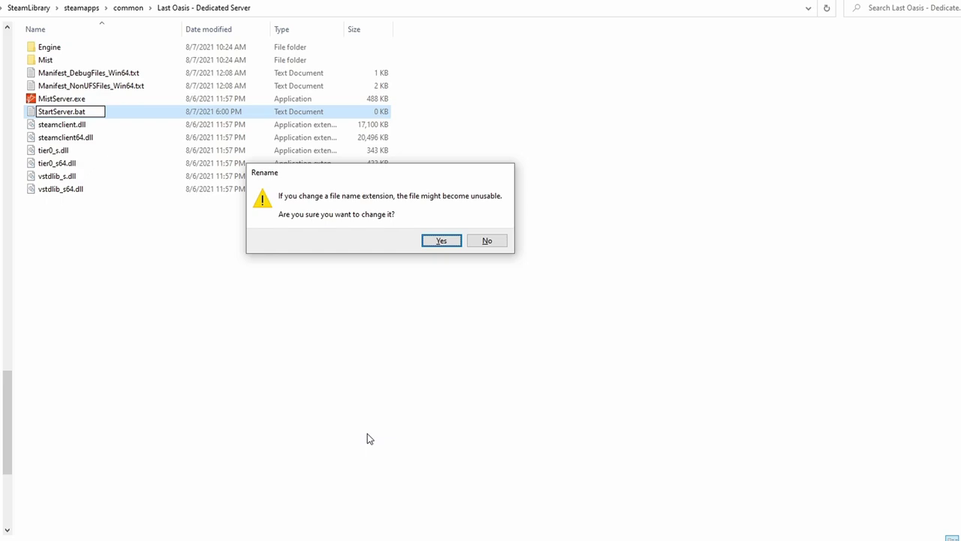
pyautogui.press('Return')
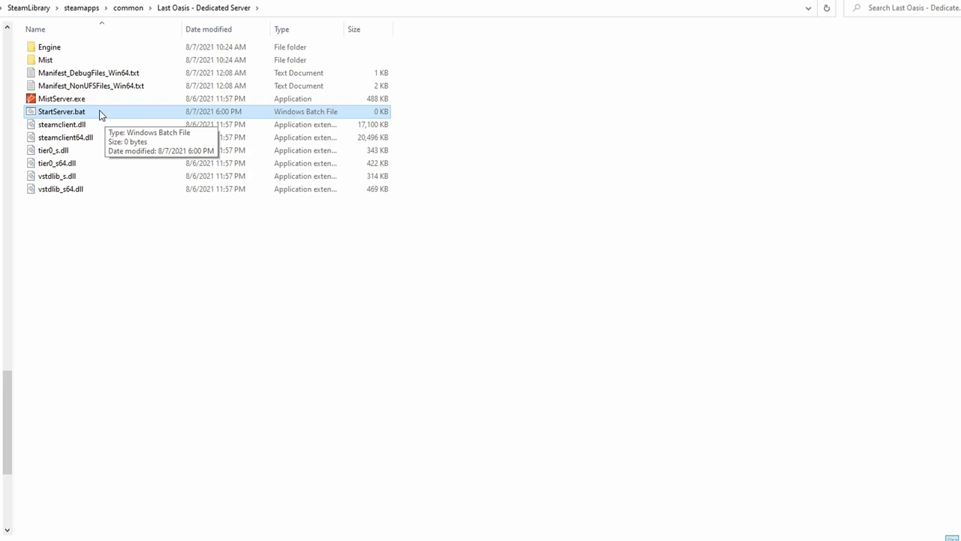
pyautogui.rightClick(227, 116)
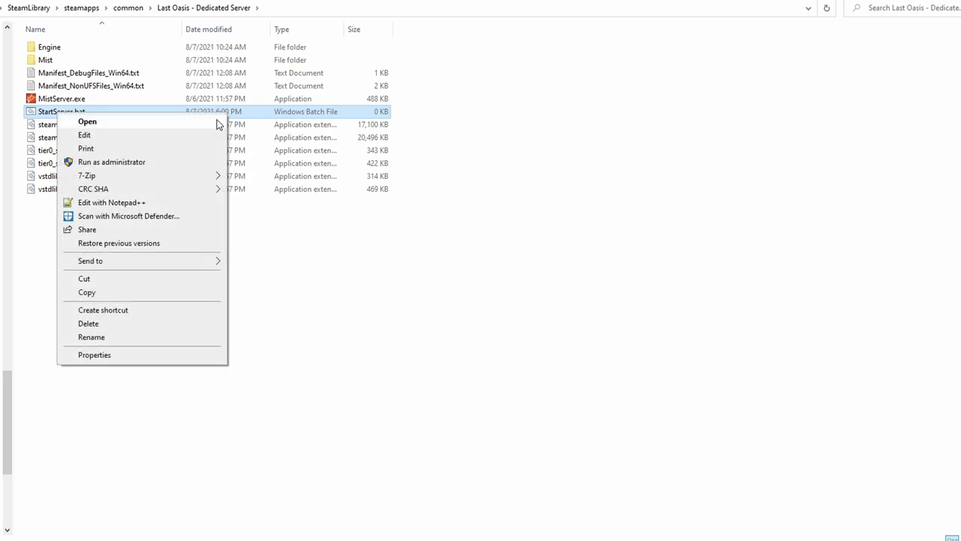
# Open StartServer.bat for editing in Notepad, then return to the setup documentation.
pyautogui.click(203, 135)
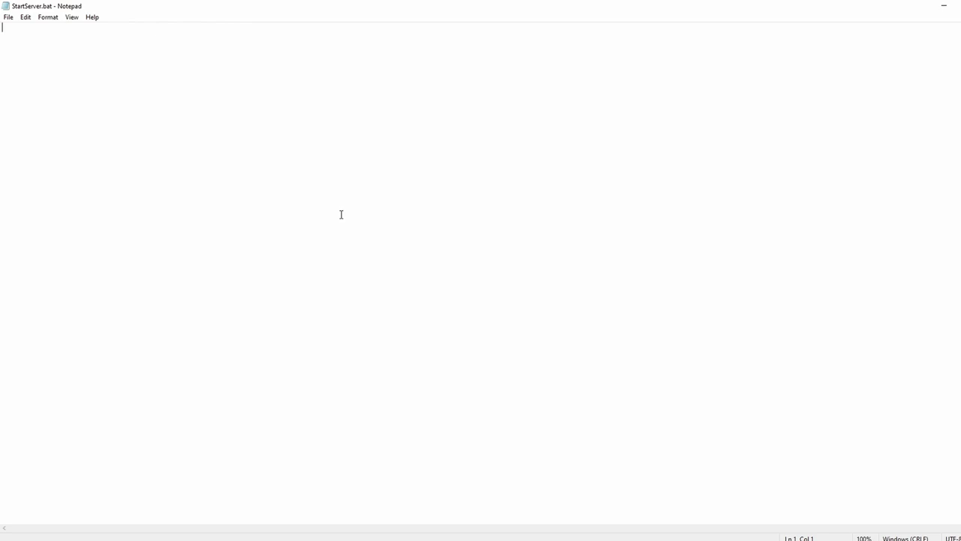
pyautogui.hotkey('alt', 'Tab')
# Copy the four-line example MistServer.exe command from the Google Docs guide.
pyautogui.moveTo(216, 308)
pyautogui.mouseDown()
pyautogui.moveTo(259, 326)
pyautogui.moveTo(477, 347)
pyautogui.moveTo(483, 339)
pyautogui.mouseUp()
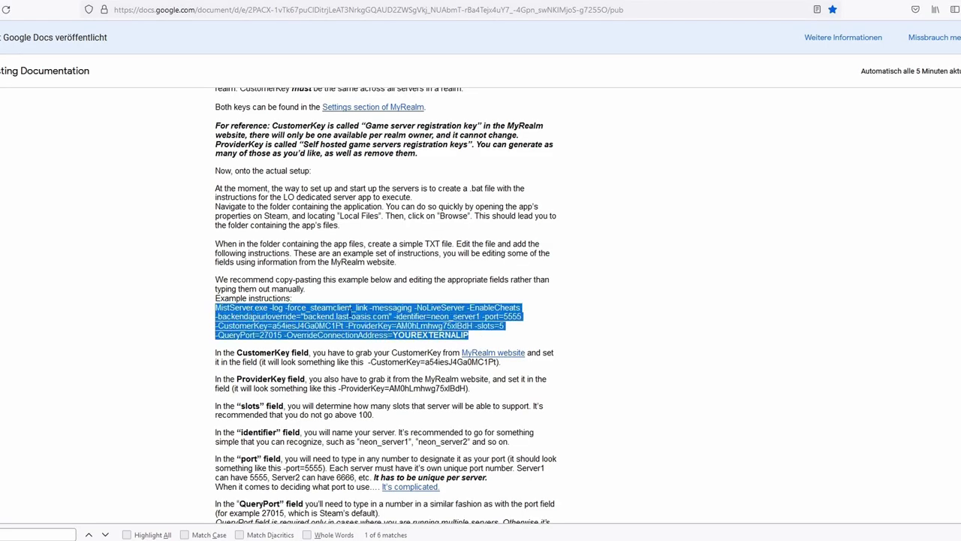
pyautogui.rightClick(349, 316)
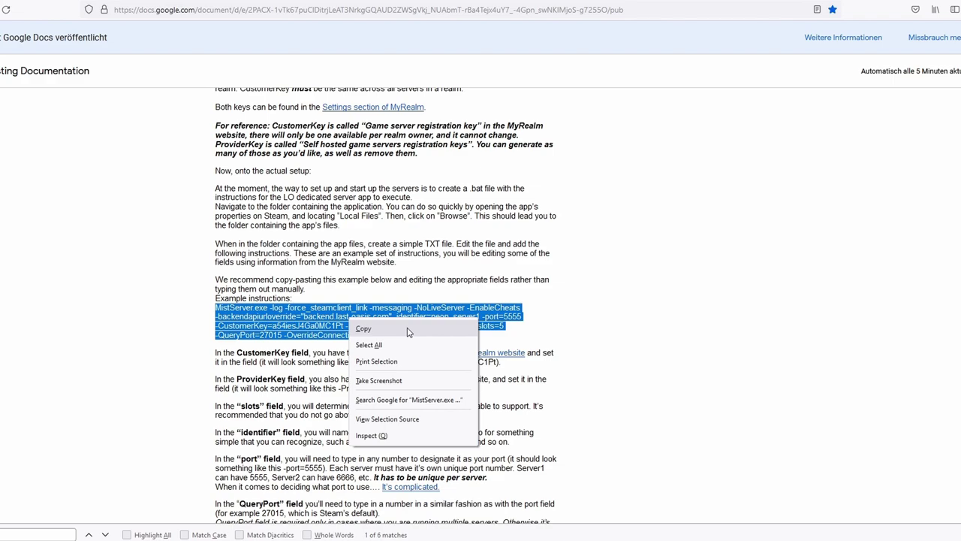
pyautogui.click(410, 333)
pyautogui.hotkey('alt', 'Tab')
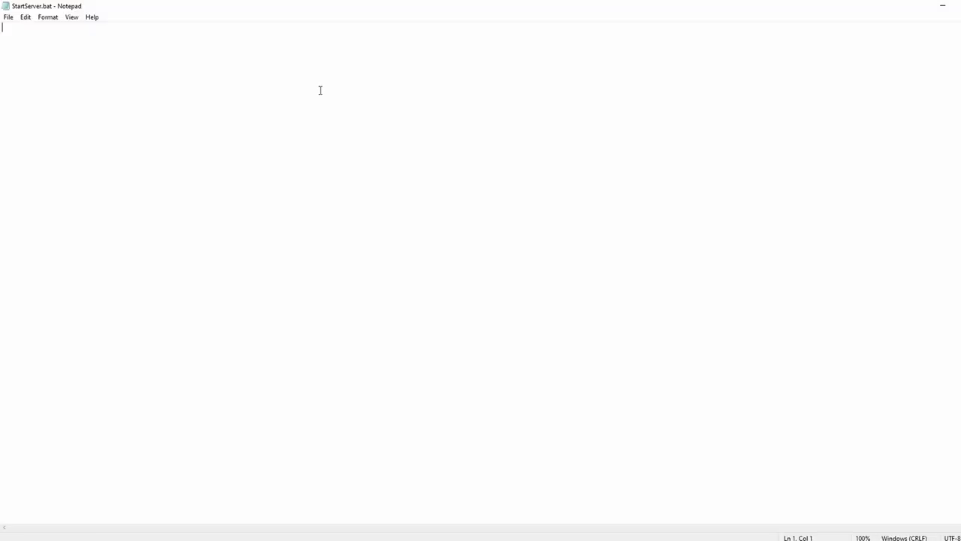
# Paste the example command and change the identifier from neon_server1 to FastGamingGuidesServer.
pyautogui.rightClick(329, 79)
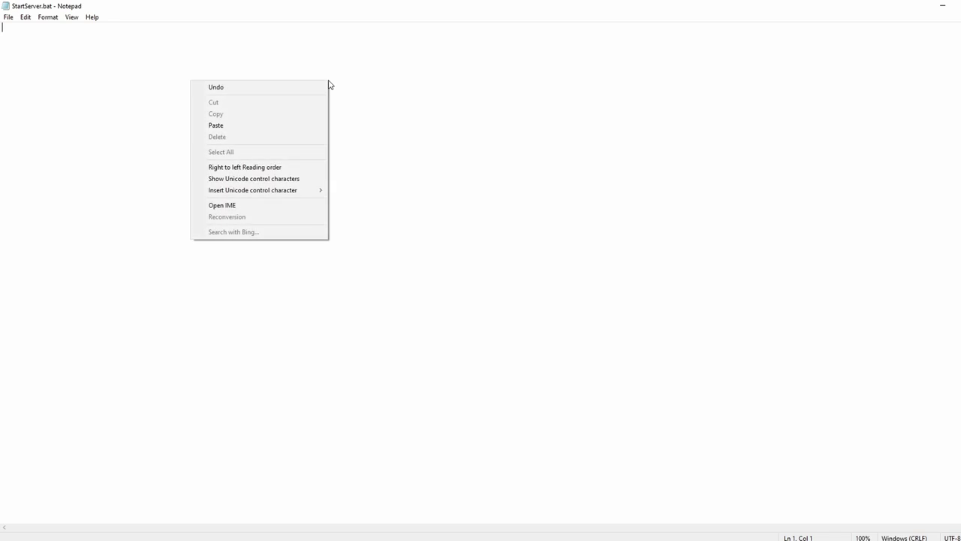
pyautogui.click(238, 126)
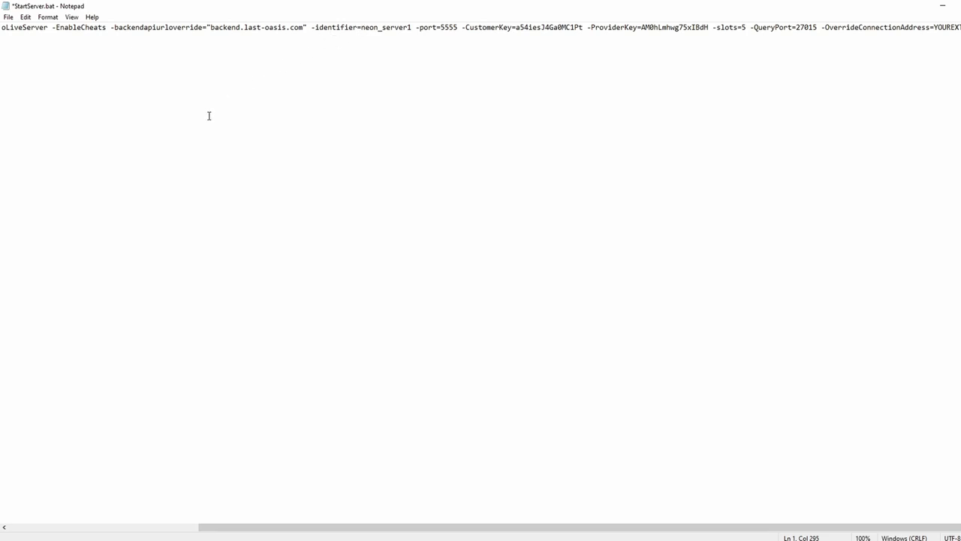
pyautogui.doubleClick(384, 27)
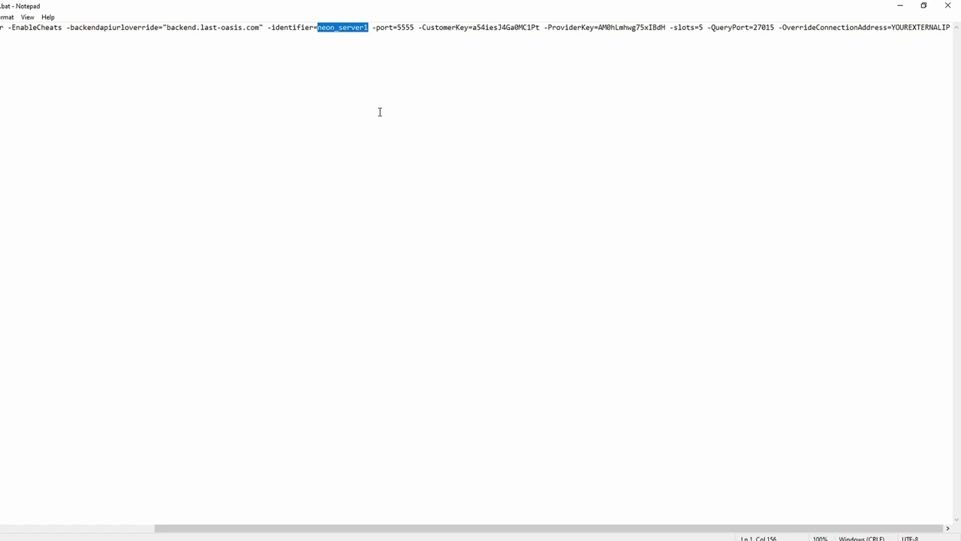
pyautogui.write('FastGam')
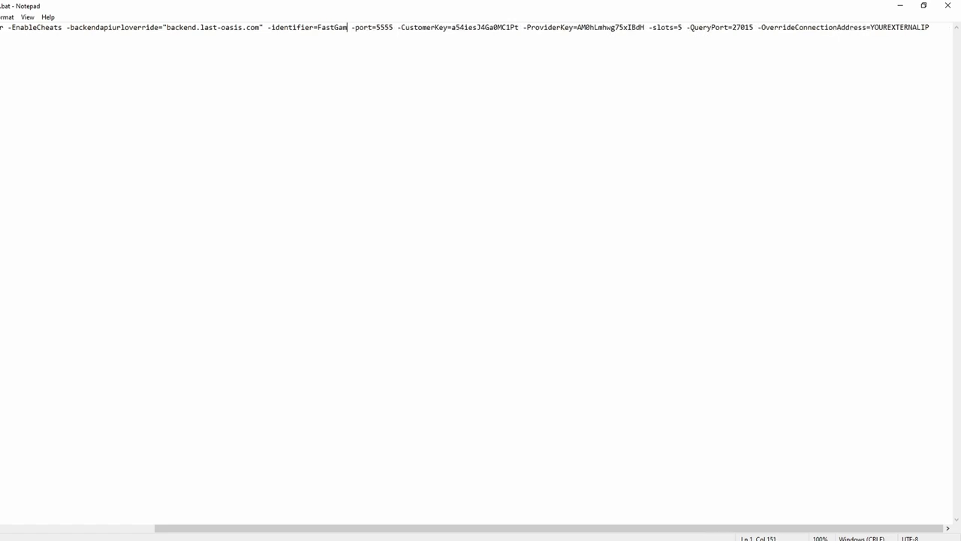
pyautogui.write('ingG')
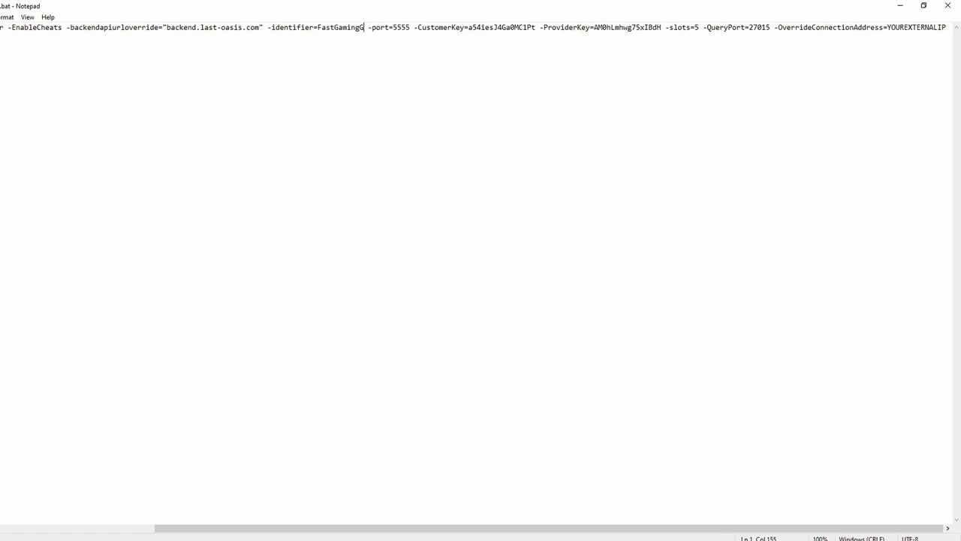
pyautogui.write('uidesSe')
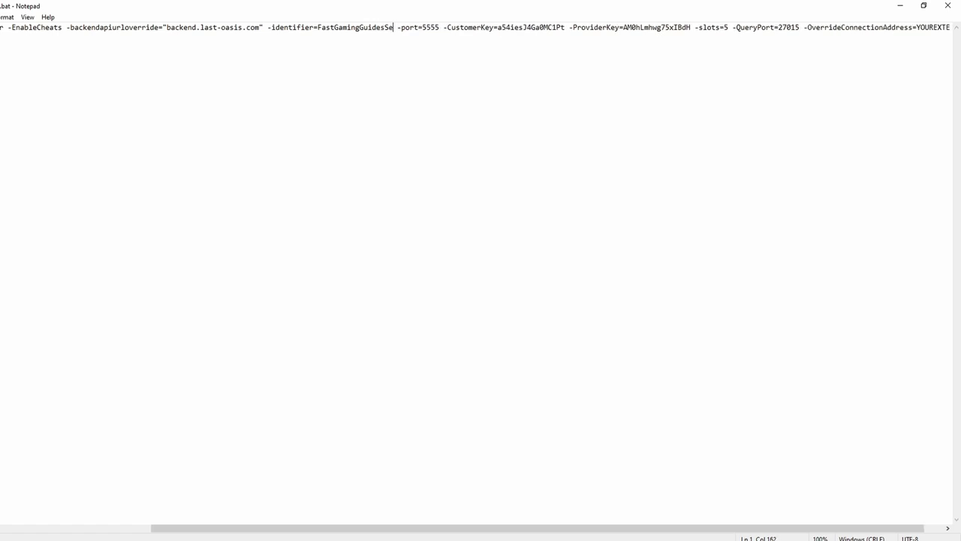
pyautogui.write('rver')
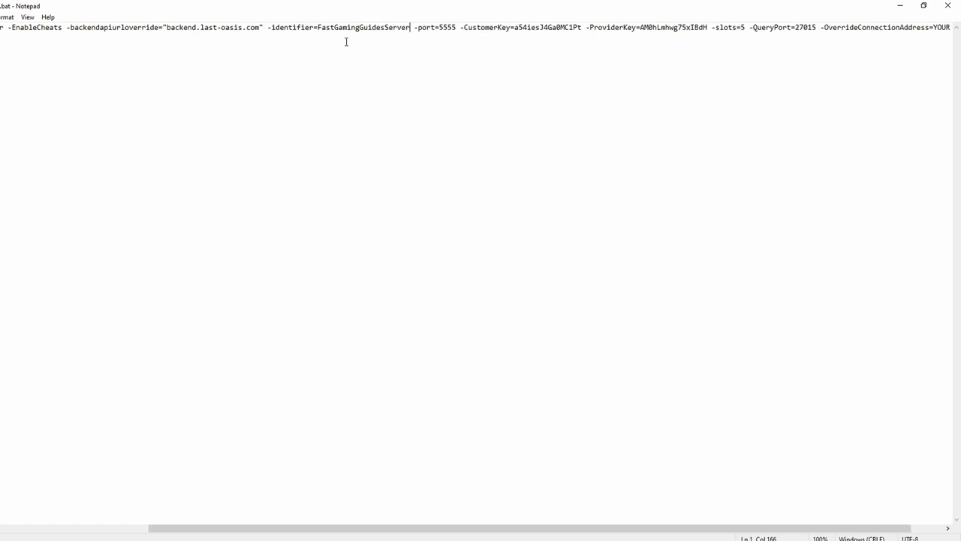
pyautogui.click(350, 28)
pyautogui.doubleClick(350, 28)
pyautogui.moveTo(318, 28); pyautogui.dragTo(410, 30)
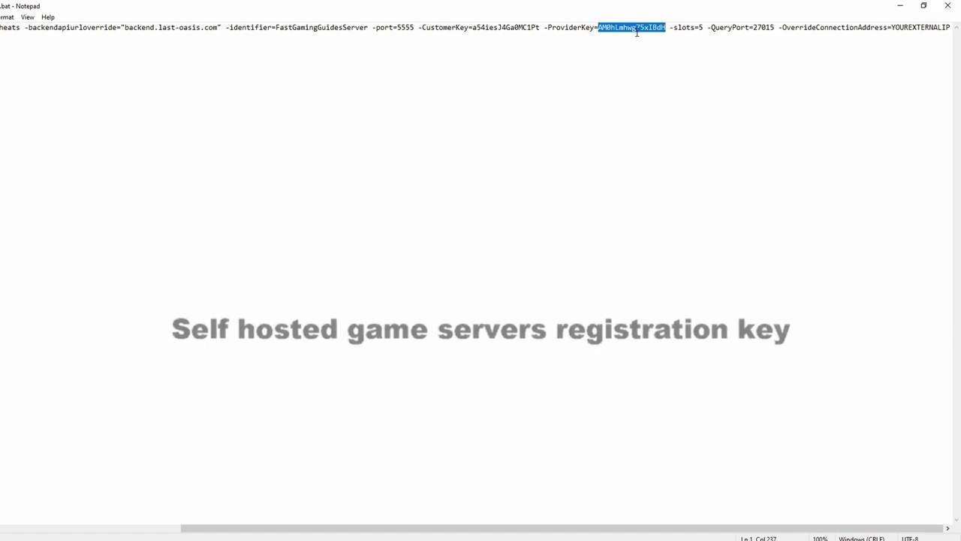
pyautogui.doubleClick(700, 27)
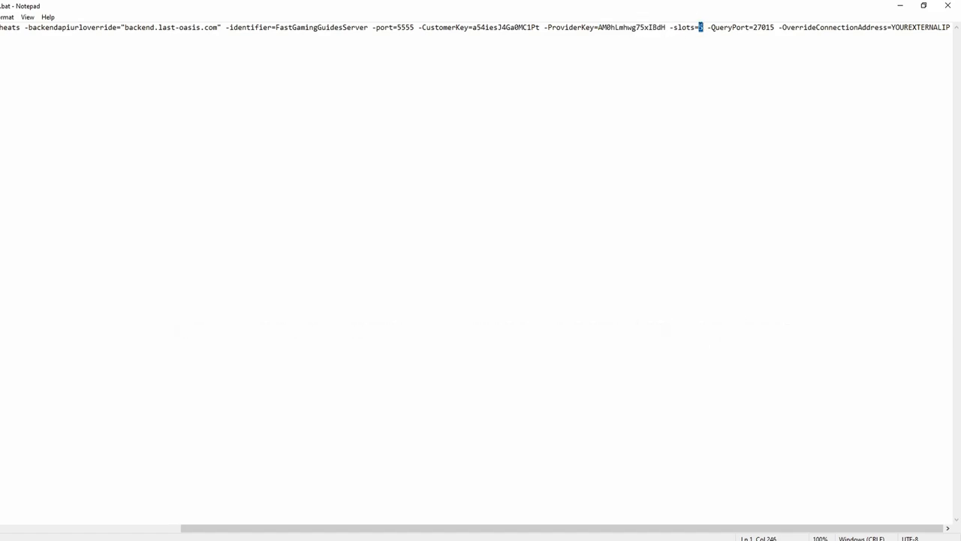
pyautogui.write('5')
# Replace the YOUREXTERNALIP placeholder in OverrideConnectionAddress with 45.50.55.60.
pyautogui.moveTo(705, 27); pyautogui.dragTo(697, 27)
pyautogui.moveTo(753, 27); pyautogui.dragTo(775, 27)
pyautogui.moveTo(892, 27); pyautogui.dragTo(951, 28)
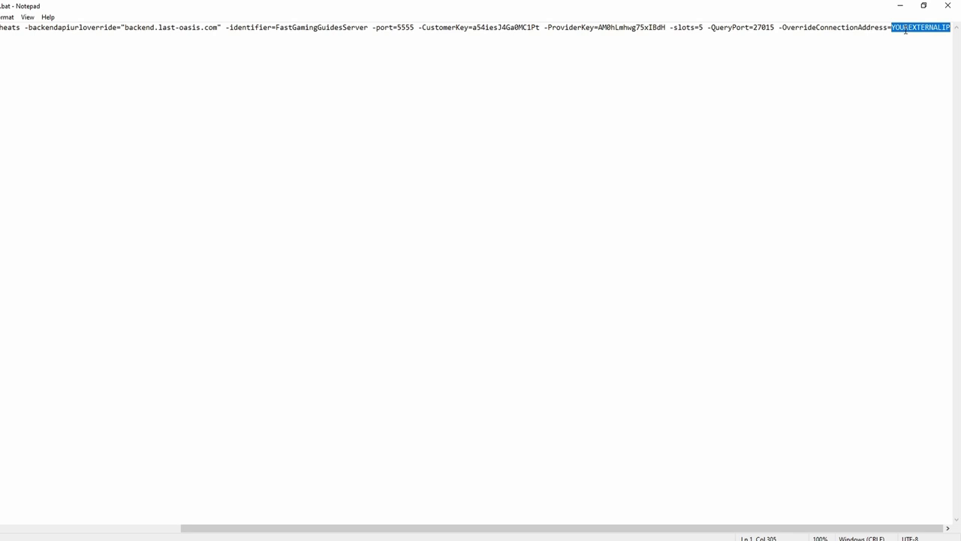
pyautogui.write('45.50.55')
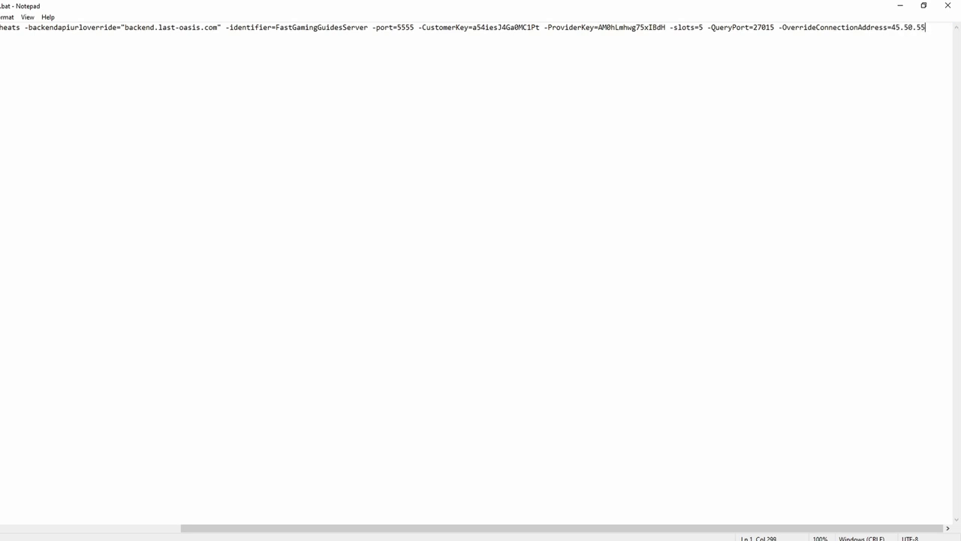
pyautogui.write('.60')
pyautogui.hotkey('shift', 'Left')
pyautogui.hotkey('shift', 'Left')
pyautogui.hotkey('shift', 'Left')
# Save the edited StartServer.bat in Notepad.
pyautogui.click(8, 17)
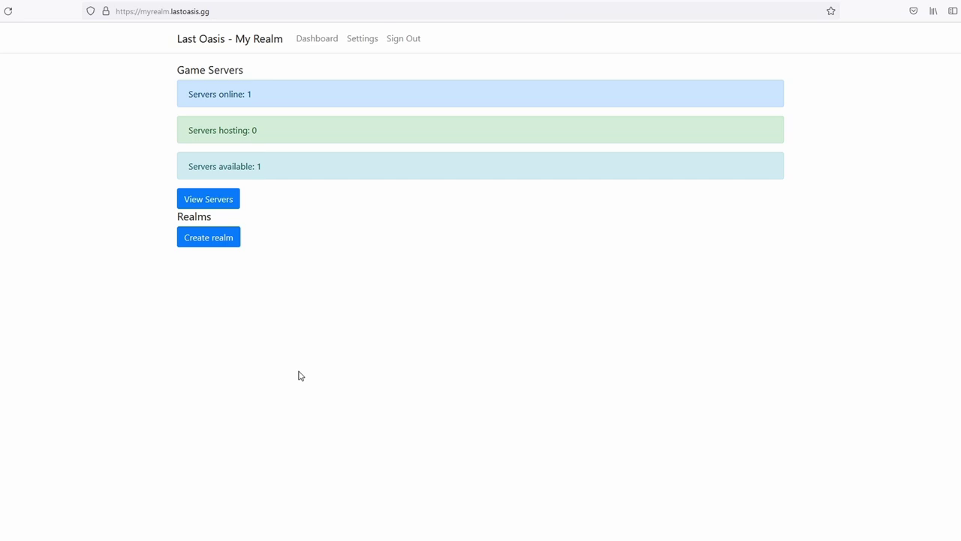
# Create a new realm named 'FastGamingGuides Testserver'.
pyautogui.click(227, 242)
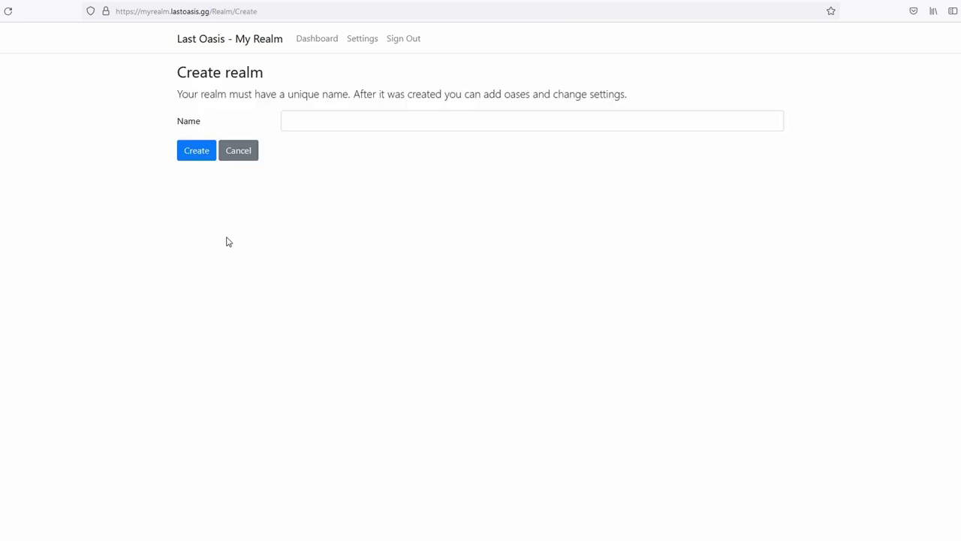
pyautogui.click(315, 125)
pyautogui.write('FastGamingGuides Testserver')
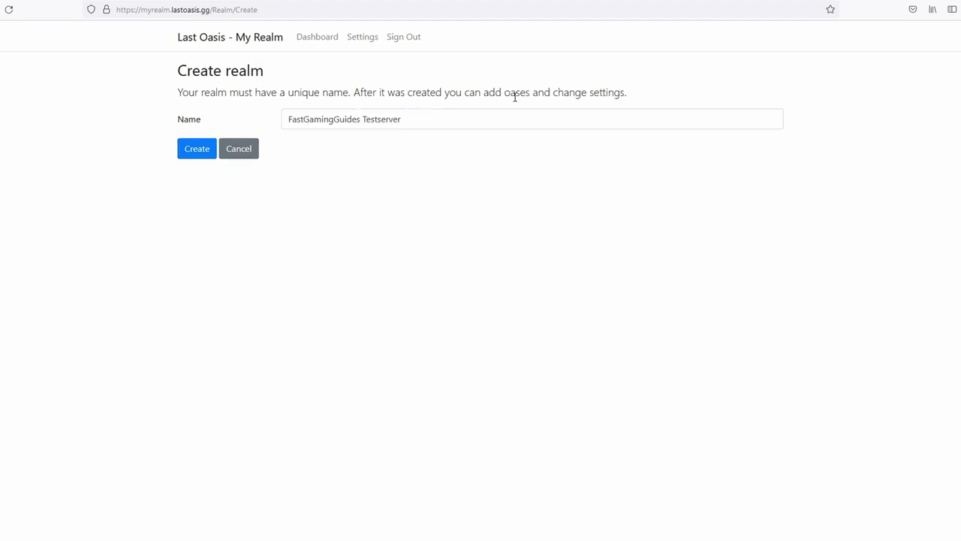
pyautogui.click(200, 152)
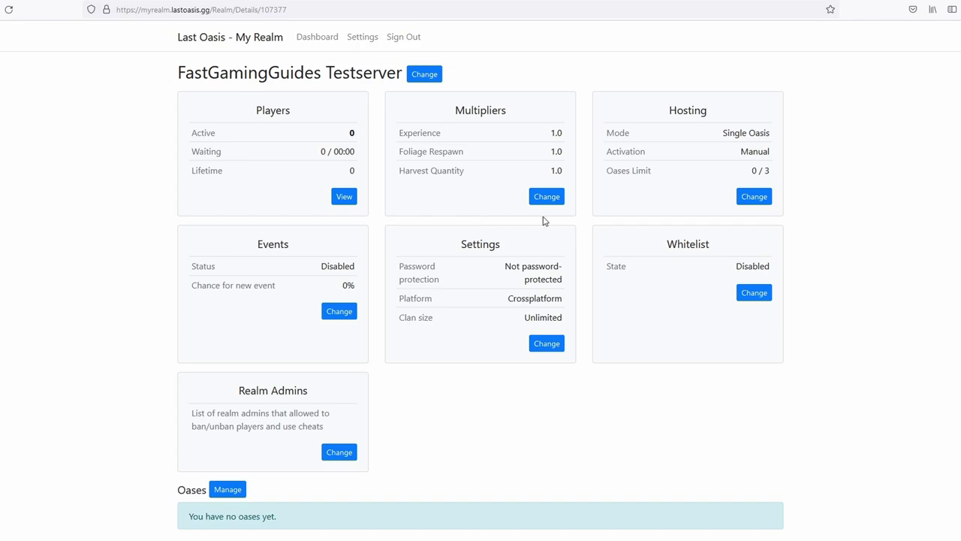
# Highlight the realm's Single Oasis hosting mode on its details page.
pyautogui.moveTo(725, 133); pyautogui.dragTo(778, 135)
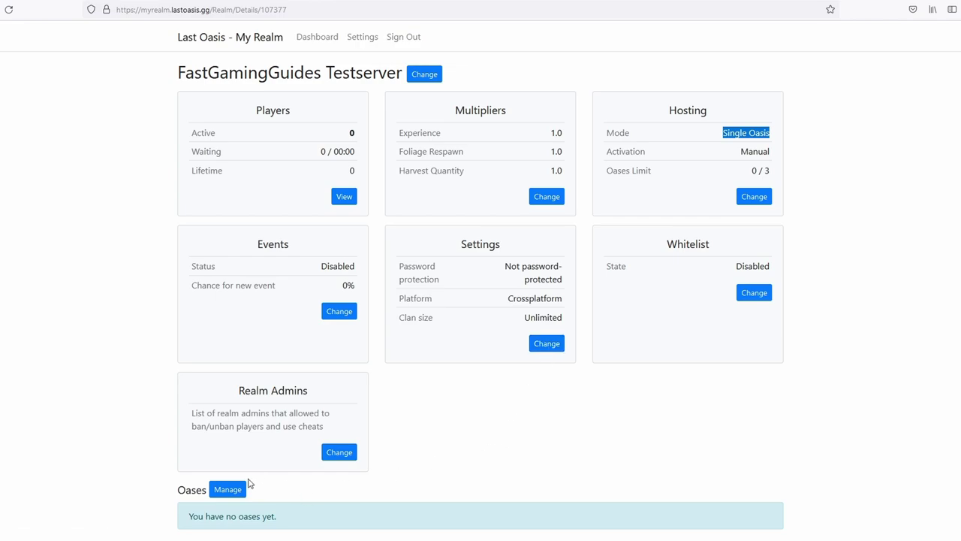
# Add an SG2 oasis named 'Main Oasis' on hex tile (9, 4).
pyautogui.click(225, 489)
pyautogui.click(491, 273)
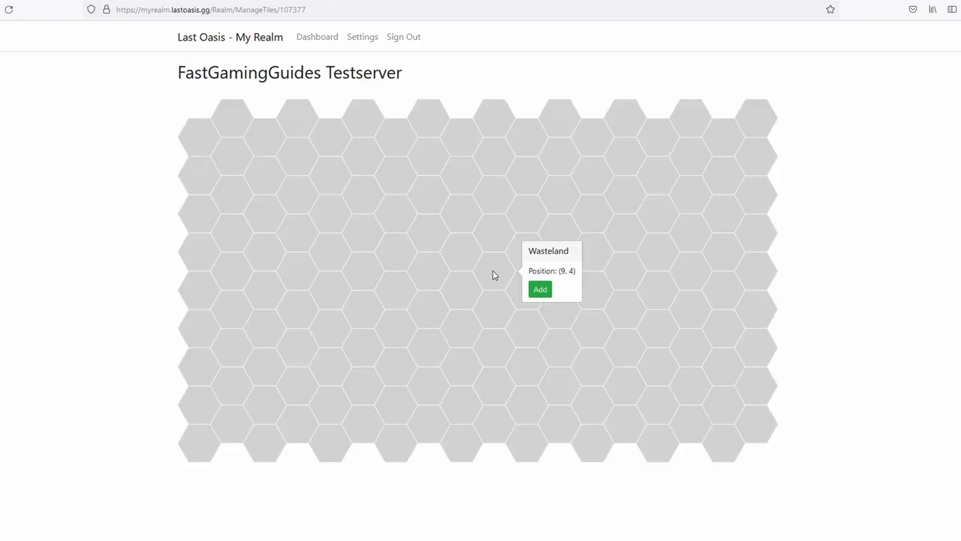
pyautogui.click(540, 291)
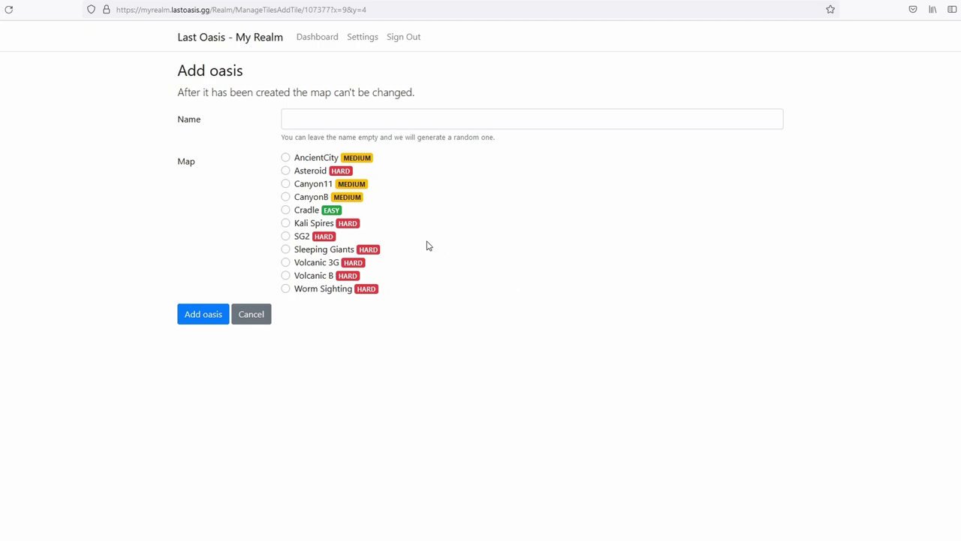
pyautogui.click(285, 236)
pyautogui.click(293, 120)
pyautogui.write('Main Oasis')
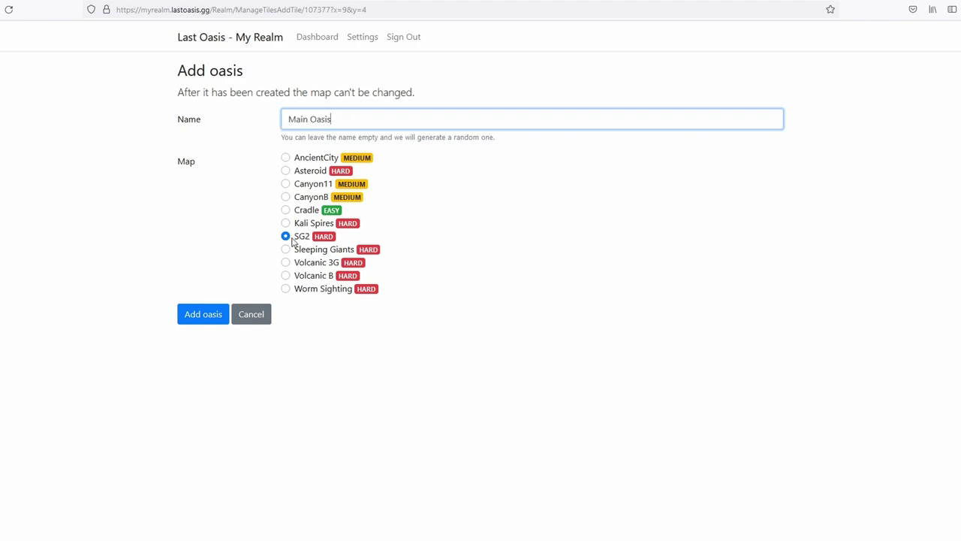
pyautogui.click(203, 315)
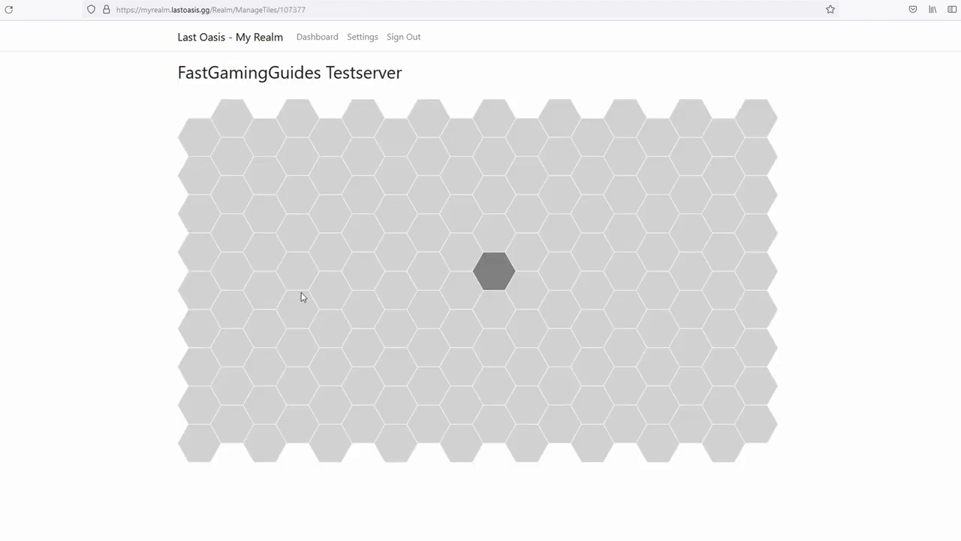
# Add a second oasis using the Canyon11 map on tile (11, 5).
pyautogui.moveTo(549, 239)
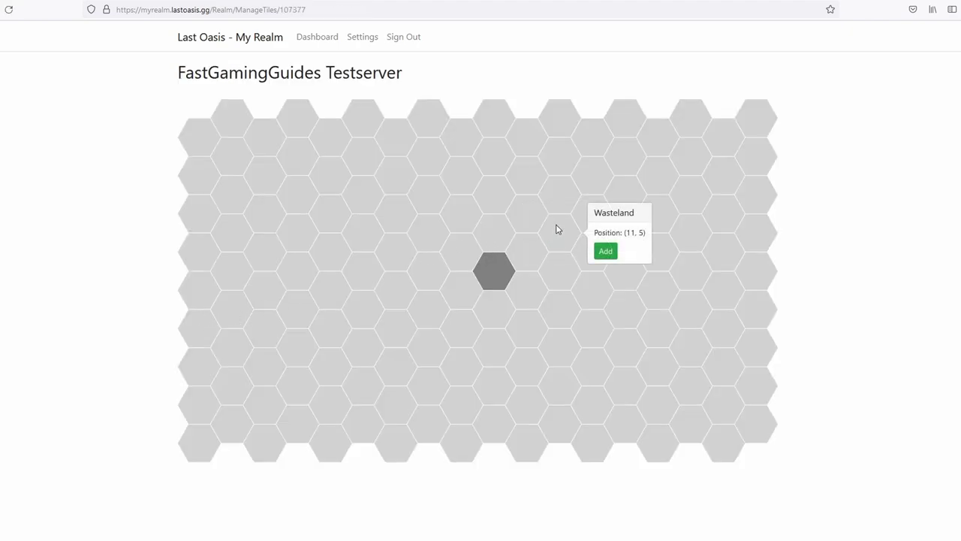
pyautogui.rightClick(561, 234)
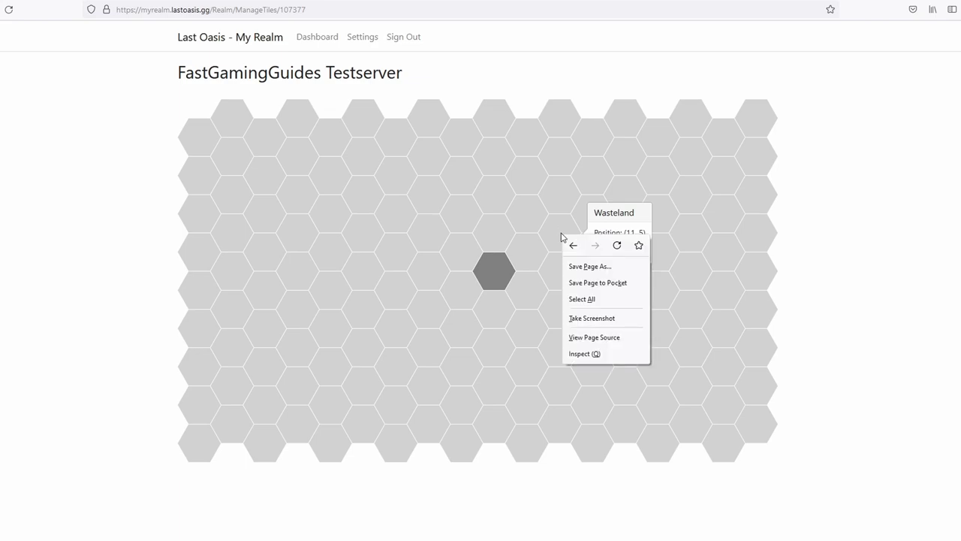
pyautogui.press('Escape')
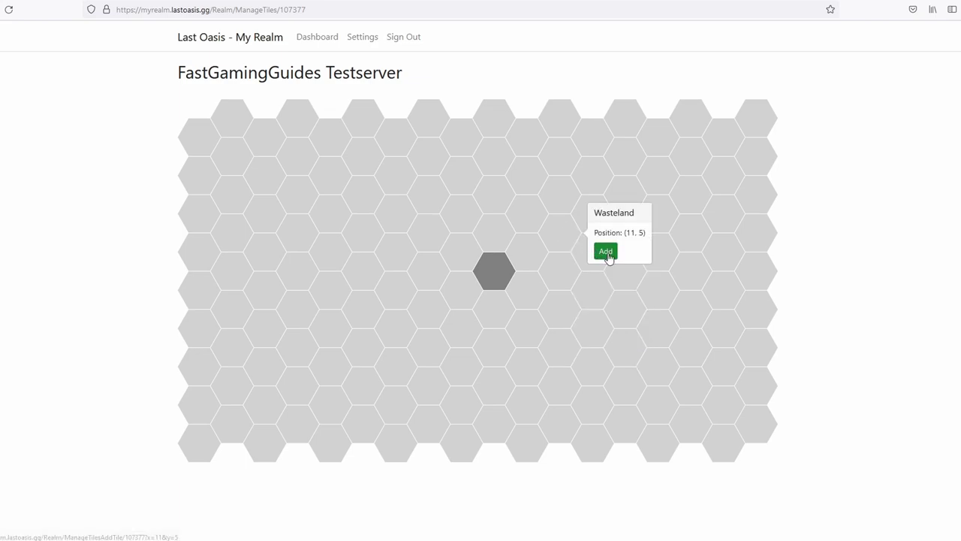
pyautogui.click(605, 250)
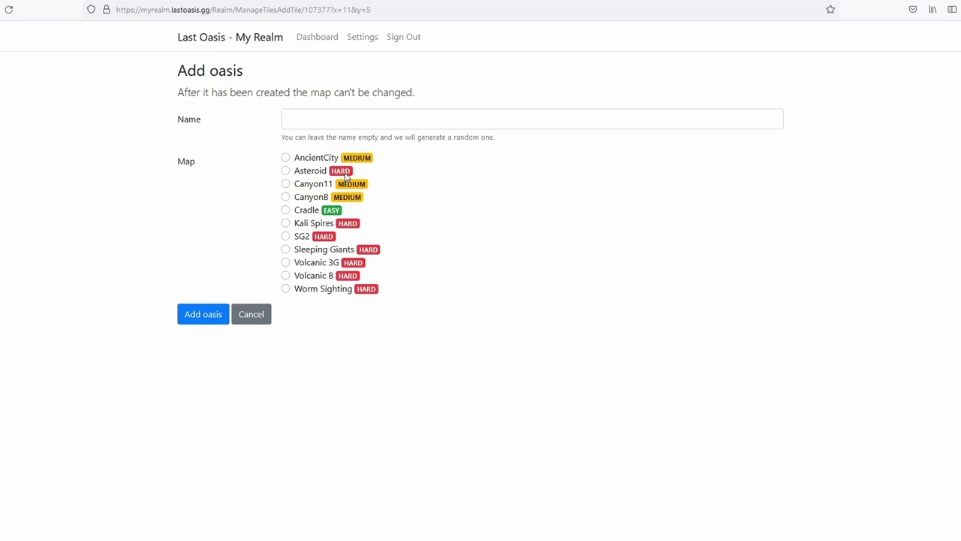
pyautogui.click(285, 185)
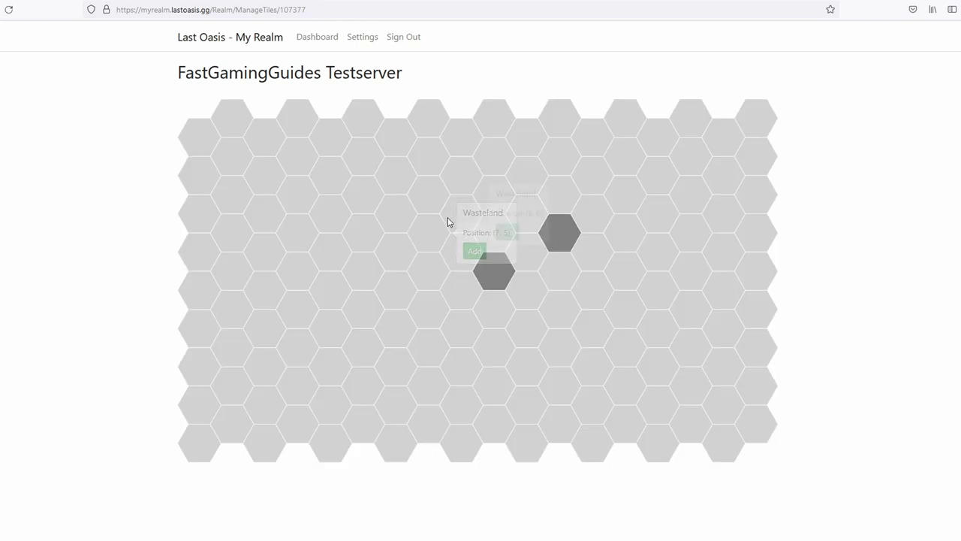
# Add the Asteroid Crash Site oasis on tile (7, 5) and return to the realm details.
pyautogui.click(440, 232)
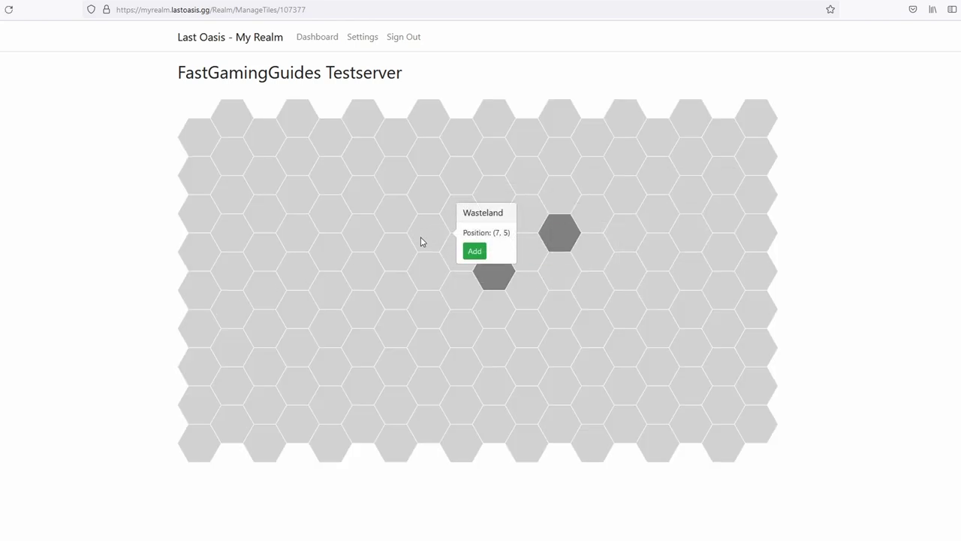
pyautogui.click(476, 252)
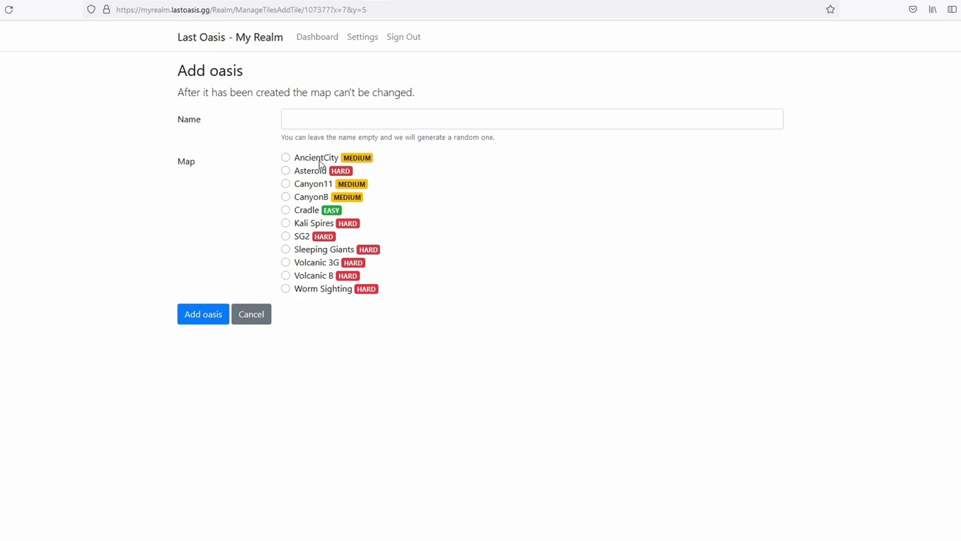
pyautogui.click(199, 315)
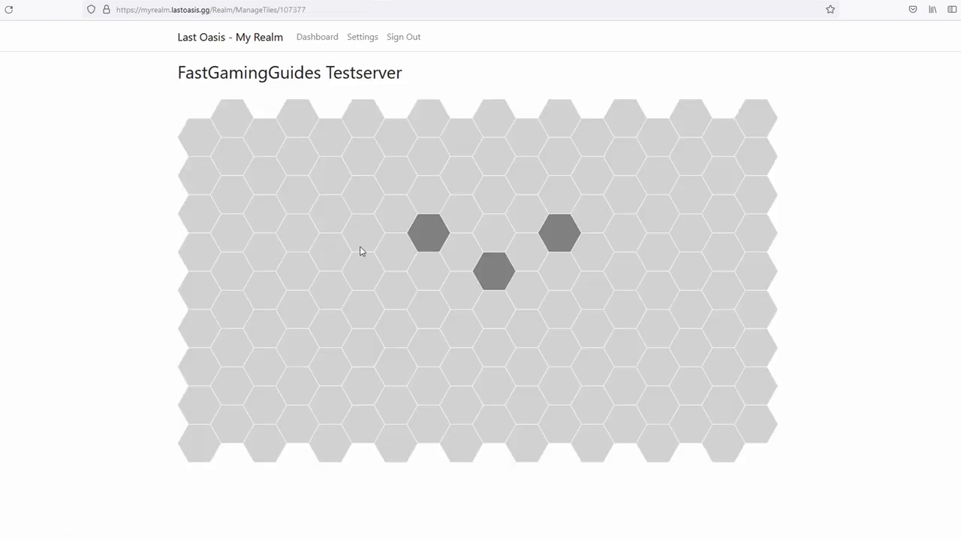
pyautogui.click(425, 236)
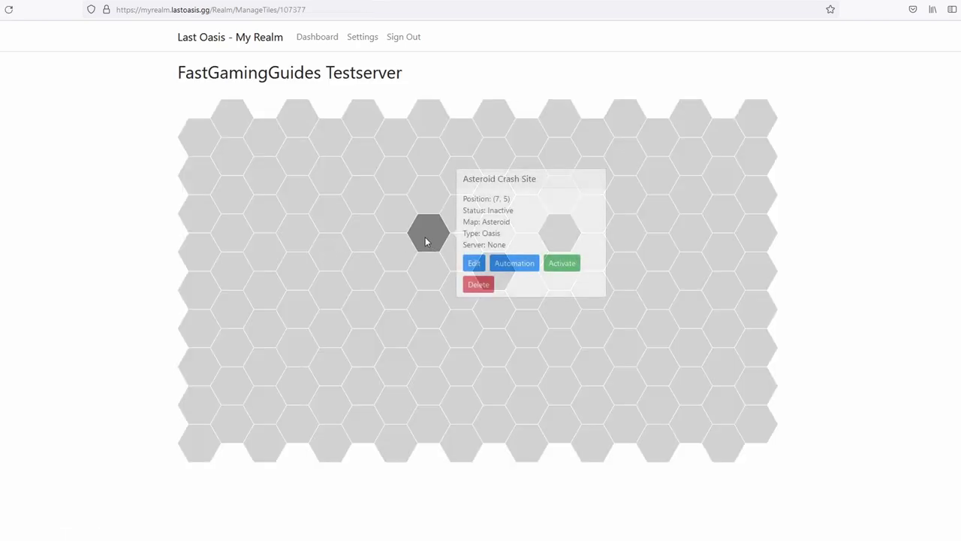
pyautogui.click(425, 236)
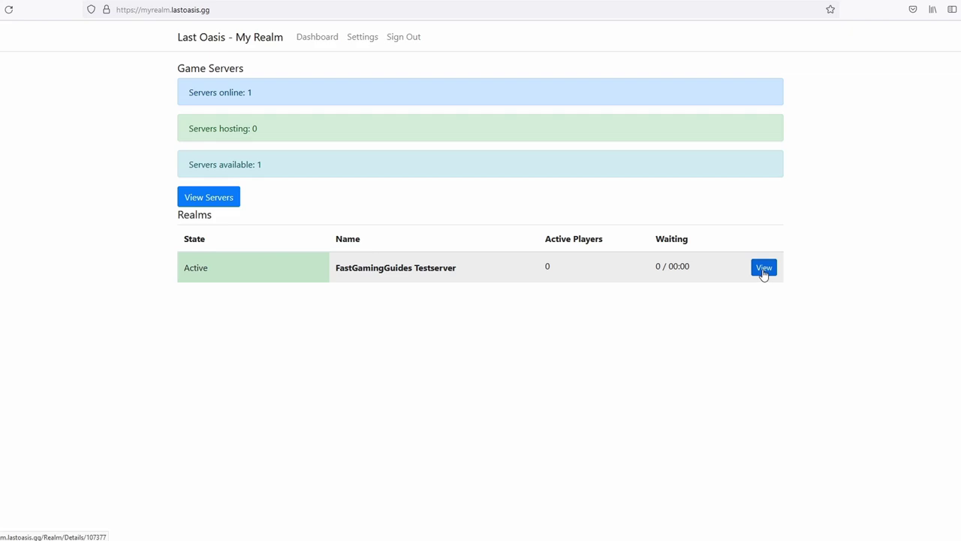
pyautogui.click(763, 270)
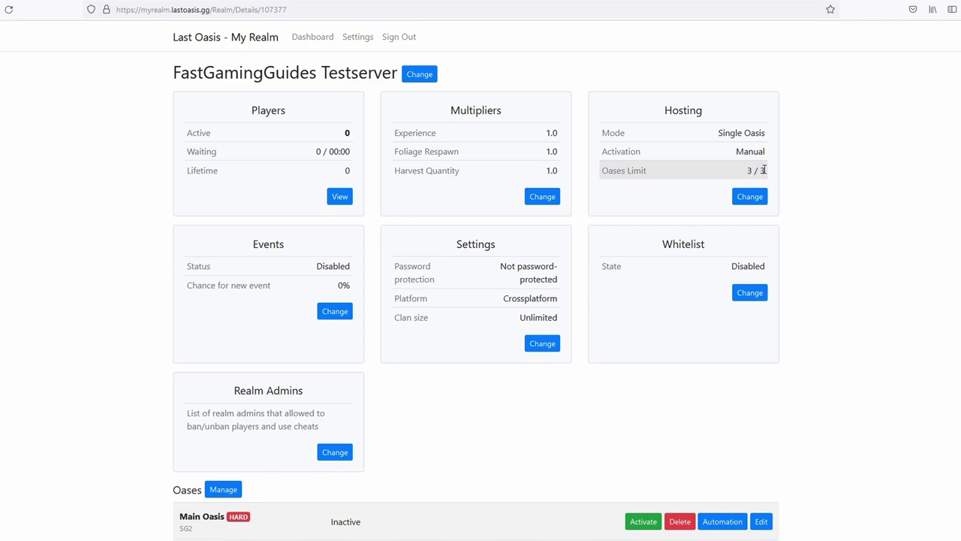
# Confirm Main Oasis, Barren Shrubland and Asteroid Crash Site are Inactive, then edit realm settings.
pyautogui.scroll(-2, 626, 204)
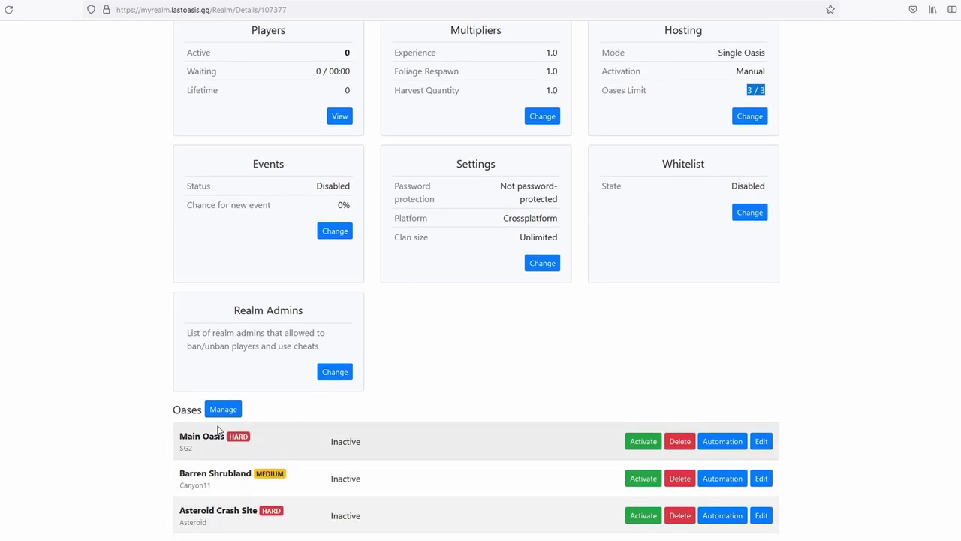
pyautogui.moveTo(339, 441); pyautogui.dragTo(371, 446)
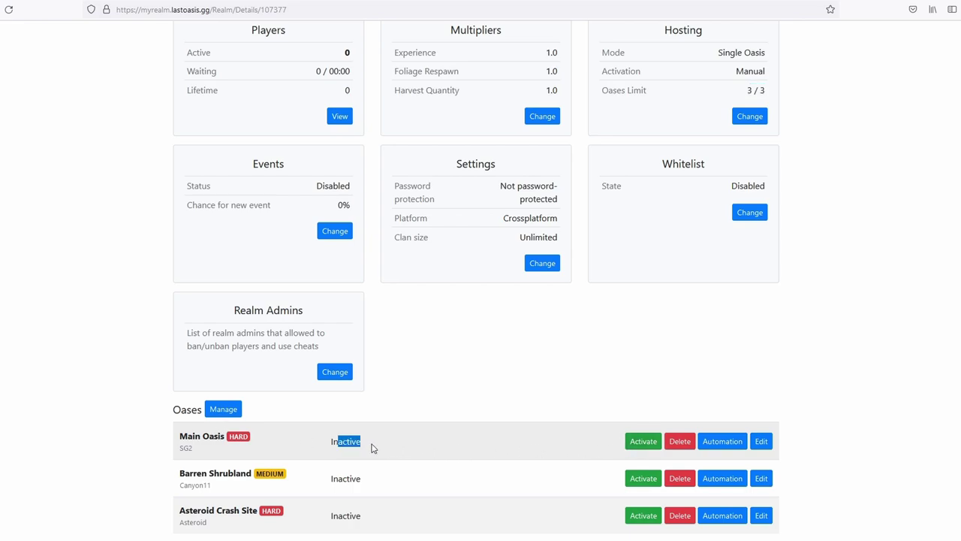
pyautogui.moveTo(337, 478); pyautogui.dragTo(365, 481)
pyautogui.moveTo(339, 513); pyautogui.dragTo(369, 513)
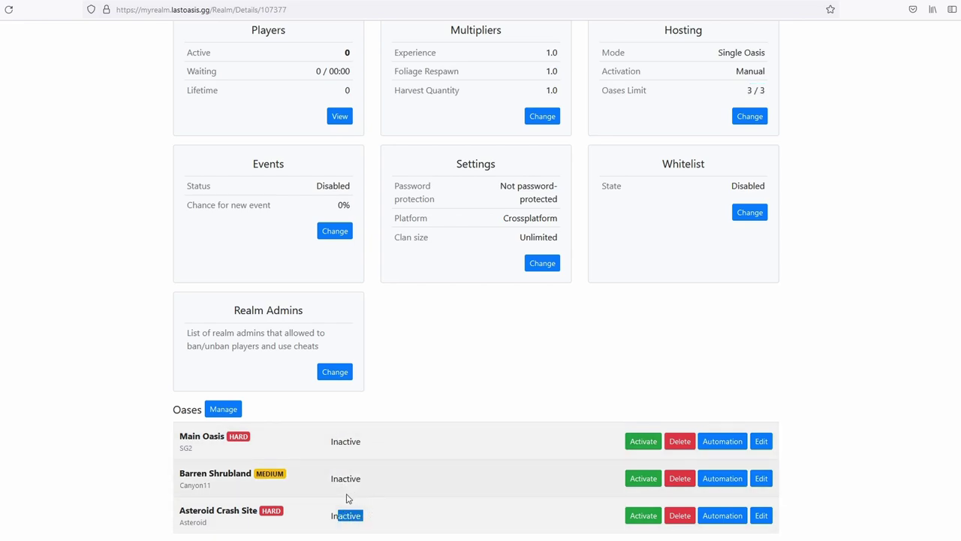
pyautogui.scroll(2, 429, 397)
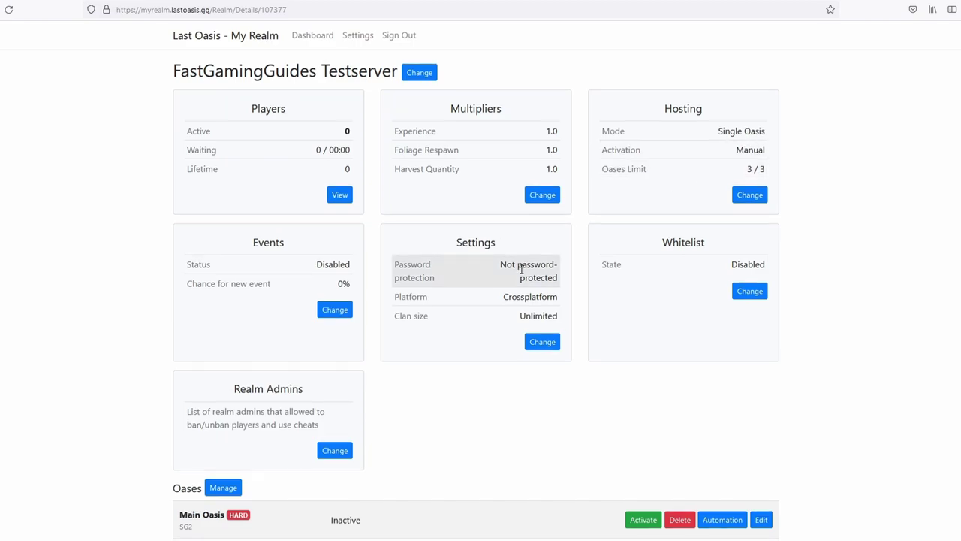
pyautogui.scroll(-2, 524, 272)
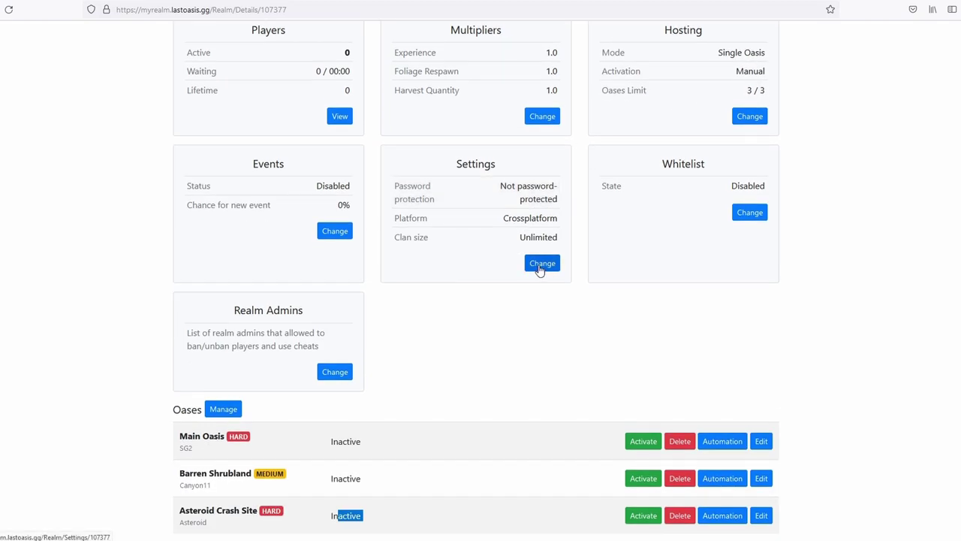
pyautogui.click(546, 268)
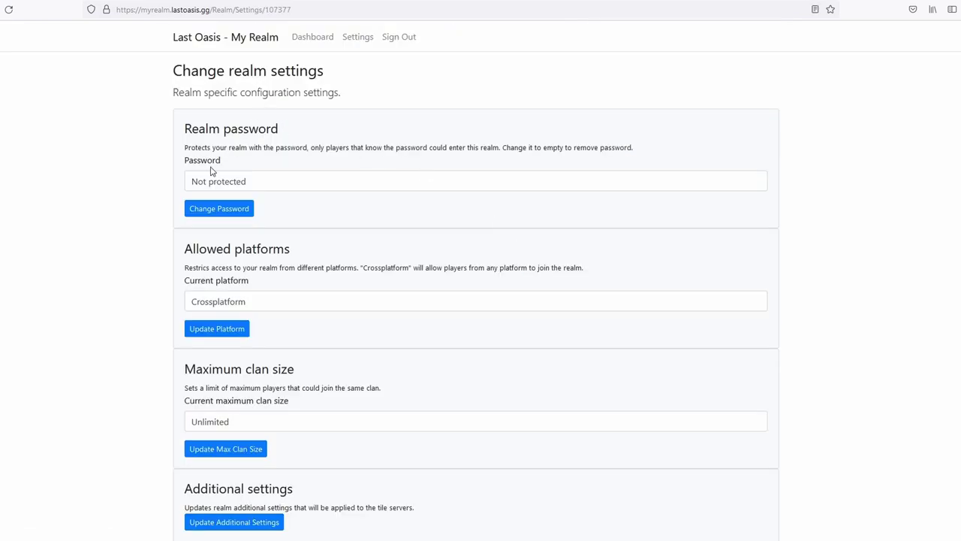
# Set a realm password, entering it and its confirmation, and save it.
pyautogui.moveTo(206, 178); pyautogui.dragTo(206, 199)
pyautogui.click(219, 208)
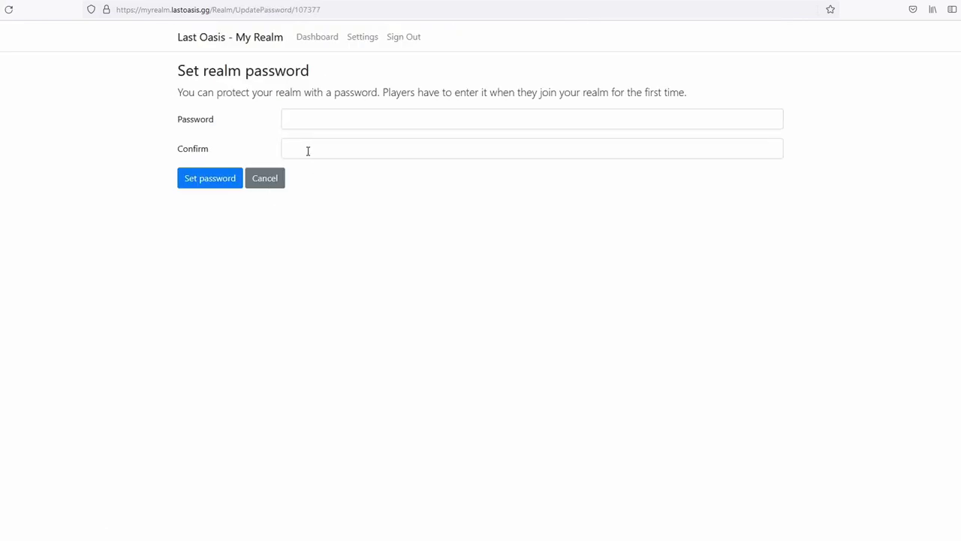
pyautogui.click(298, 121)
pyautogui.write('a')
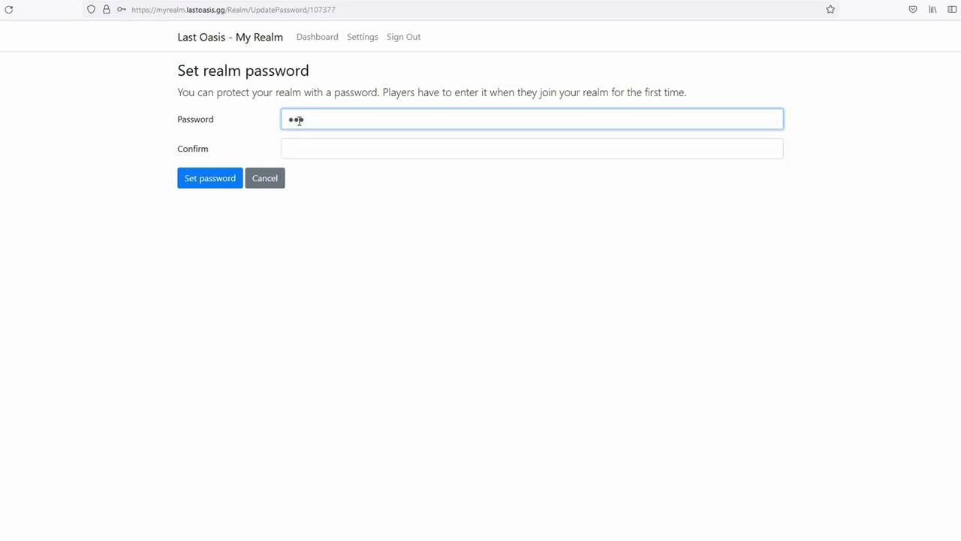
pyautogui.press('Tab')
pyautogui.write('a')
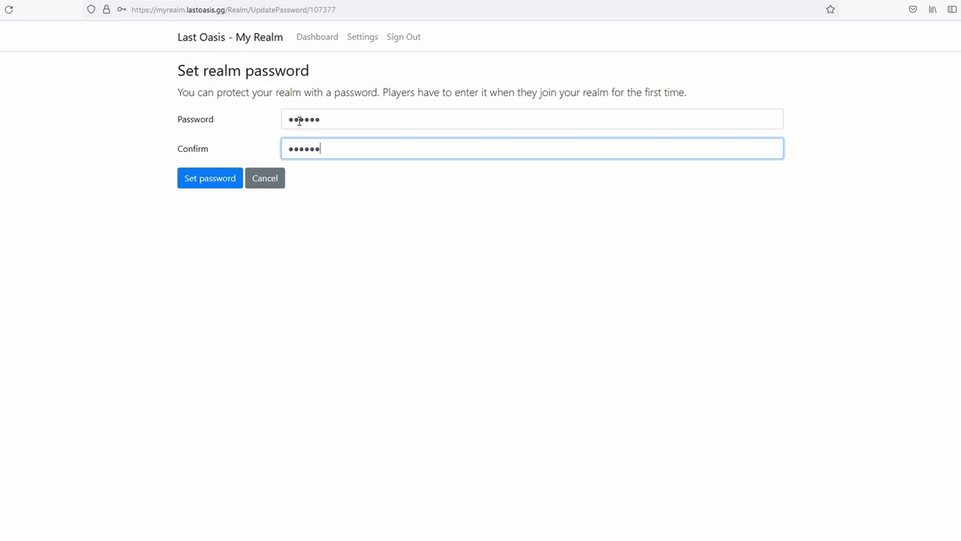
pyautogui.click(204, 182)
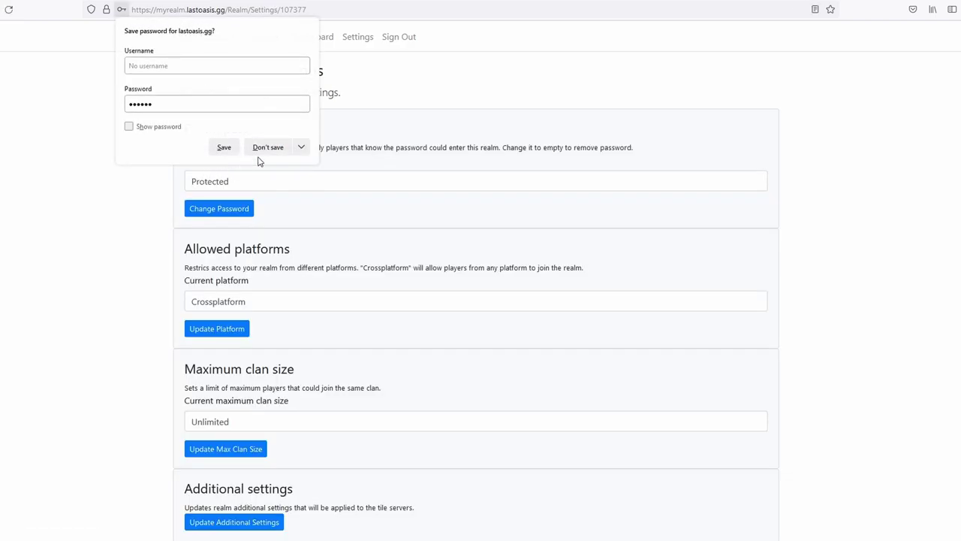
# Decline Firefox's offer to save the password and go back to the realm details page.
pyautogui.click(264, 149)
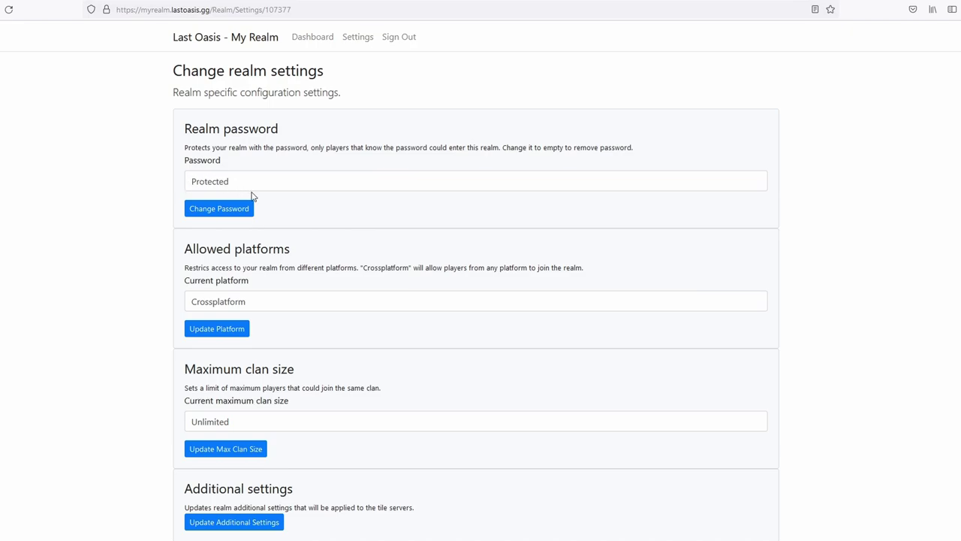
pyautogui.scroll(-2, 294, 282)
pyautogui.scroll(3, 208, 413)
pyautogui.scroll(-3, 318, 292)
pyautogui.click(189, 532)
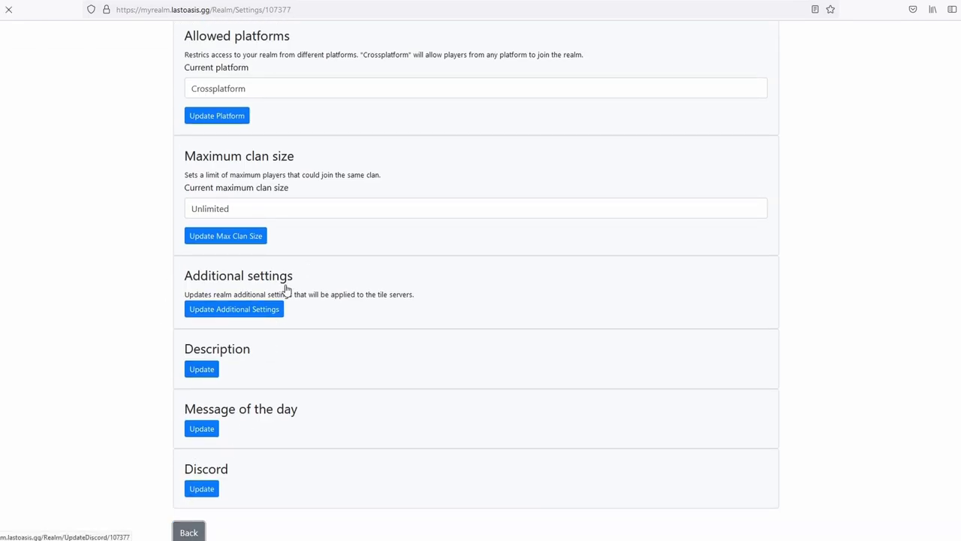
# Set the Experience, Foliage Respawn Rate and Harvest Quantity multipliers to 10 and save them.
pyautogui.moveTo(501, 267); pyautogui.dragTo(557, 267)
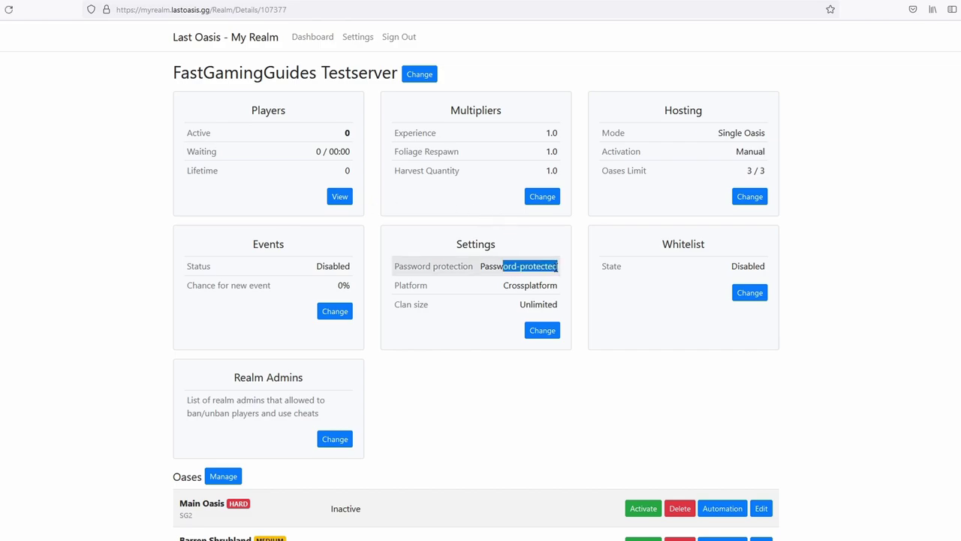
pyautogui.click(543, 196)
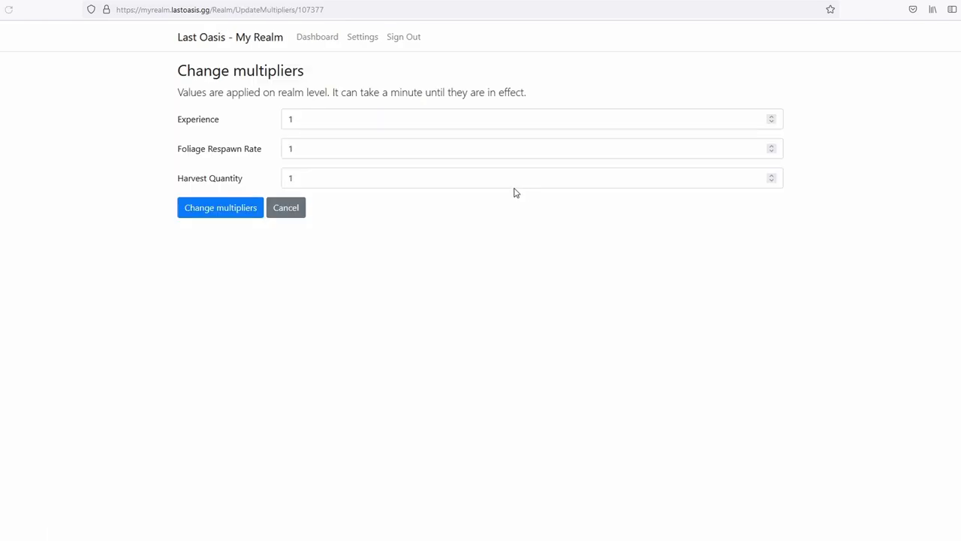
pyautogui.click(304, 120)
pyautogui.write('0')
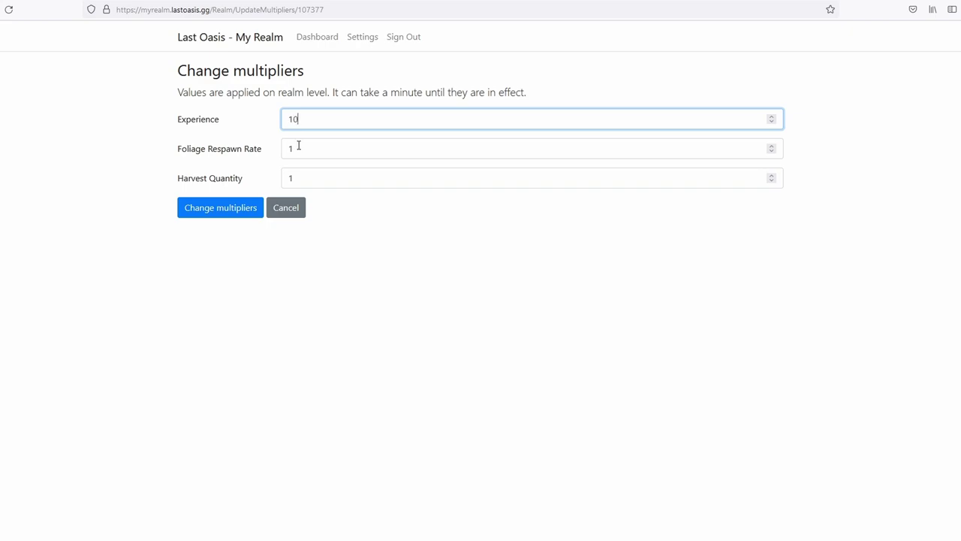
pyautogui.click(298, 151)
pyautogui.click(300, 172)
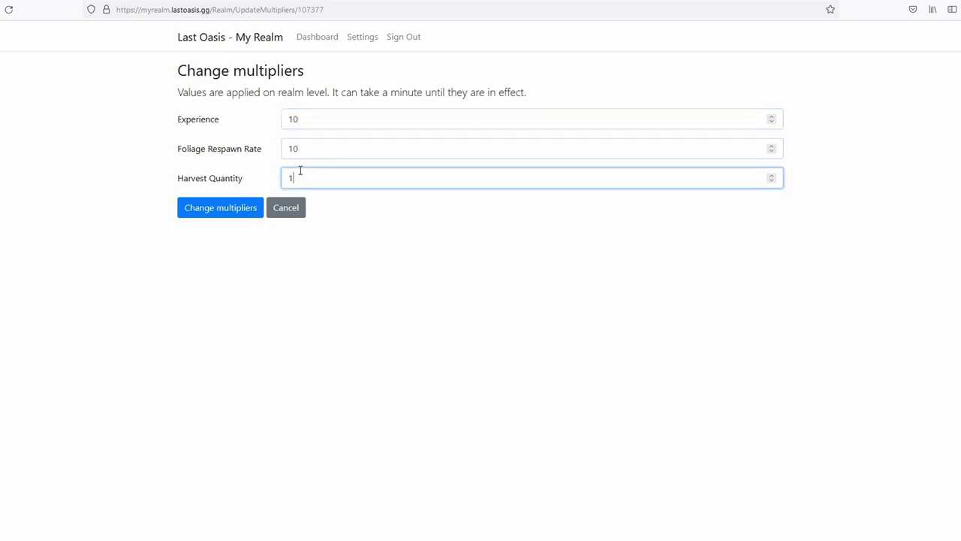
pyautogui.write('0')
pyautogui.click(225, 208)
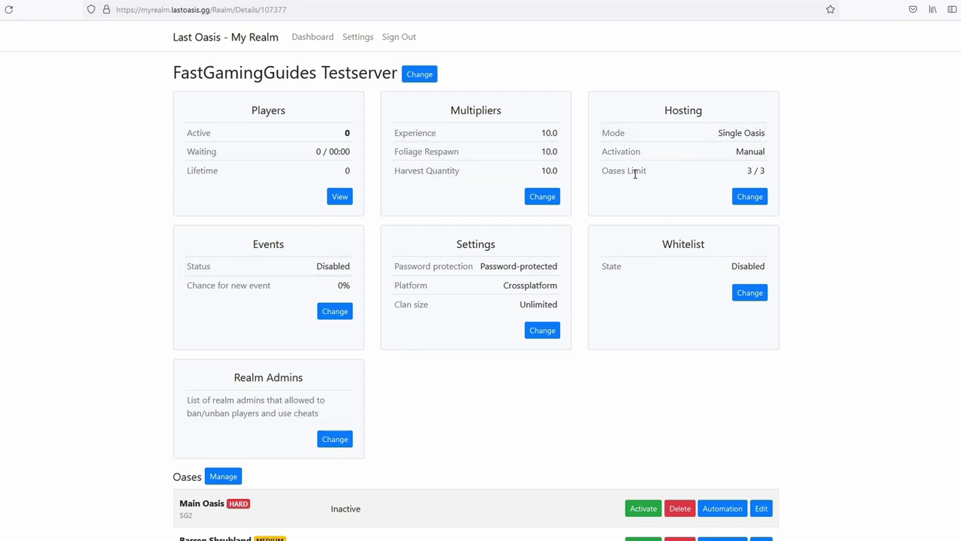
# Activate the Main Oasis in the realm's Oases list.
pyautogui.scroll(-2, 462, 343)
pyautogui.scroll(1, 481, 327)
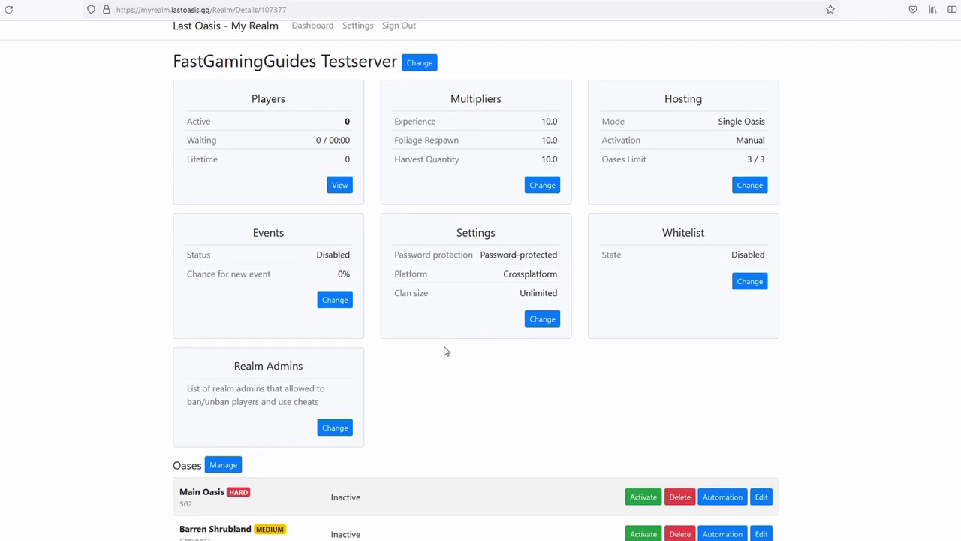
pyautogui.scroll(-1, 454, 348)
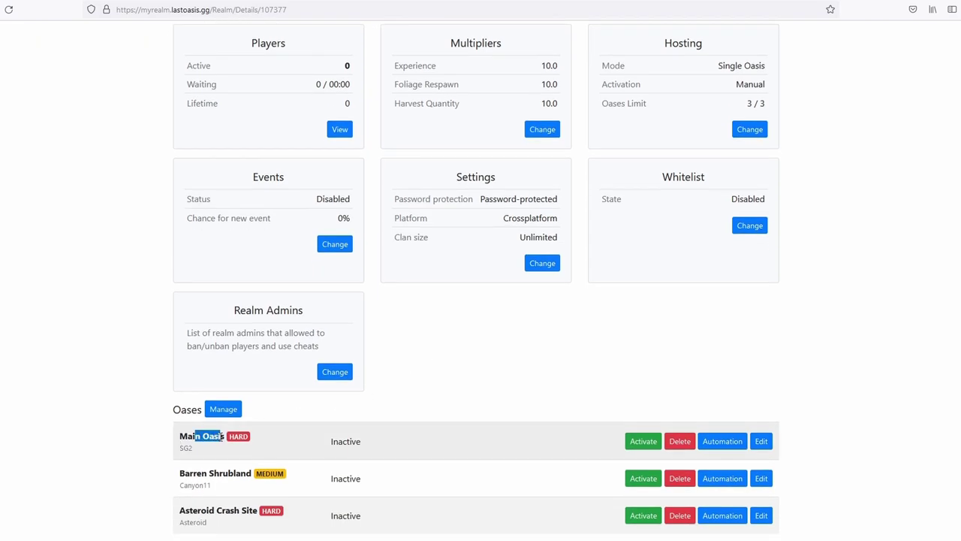
pyautogui.click(643, 441)
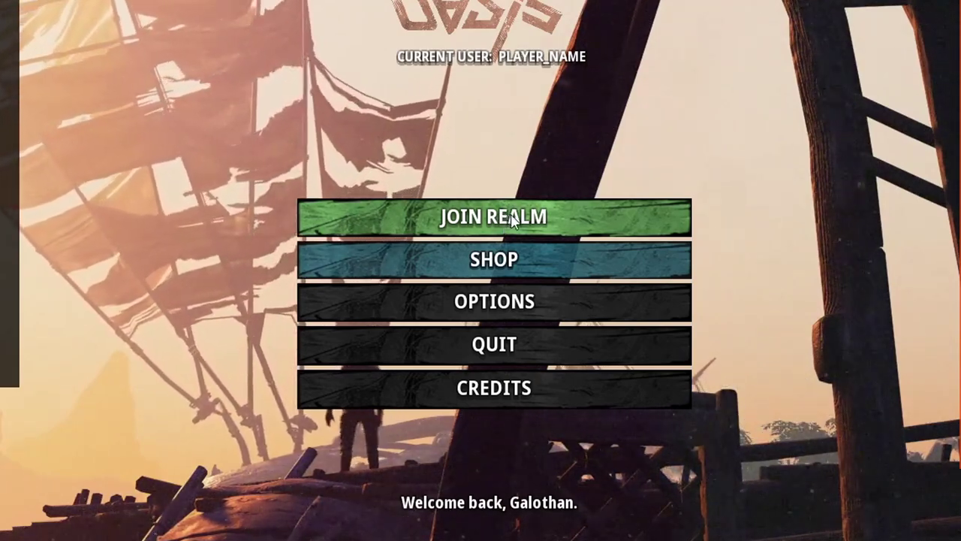
# Search Community and Restricted Access realms for 'fast' and join FastGamingGuides Testserver.
pyautogui.click(524, 216)
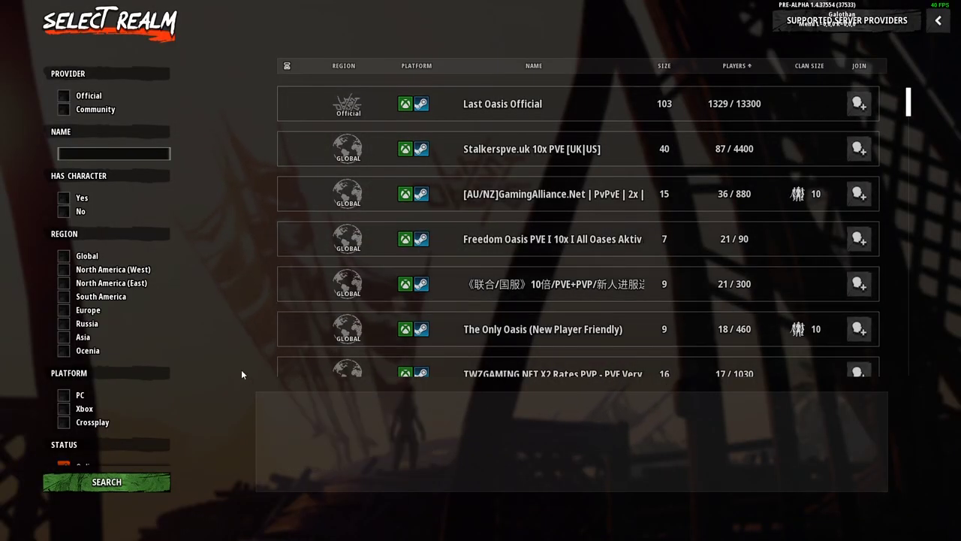
pyautogui.scroll(-2, 118, 356)
pyautogui.click(76, 445)
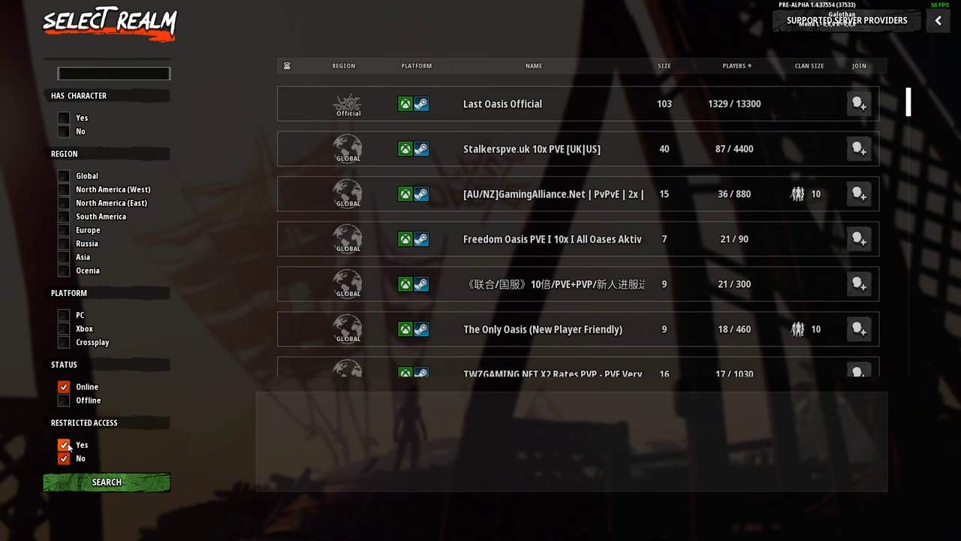
pyautogui.click(78, 454)
pyautogui.scroll(2, 78, 452)
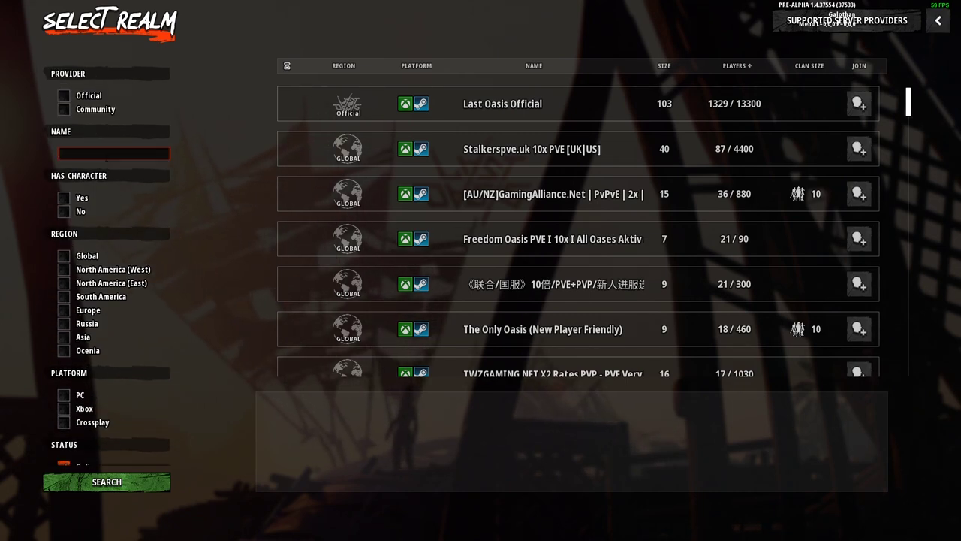
pyautogui.write('fast')
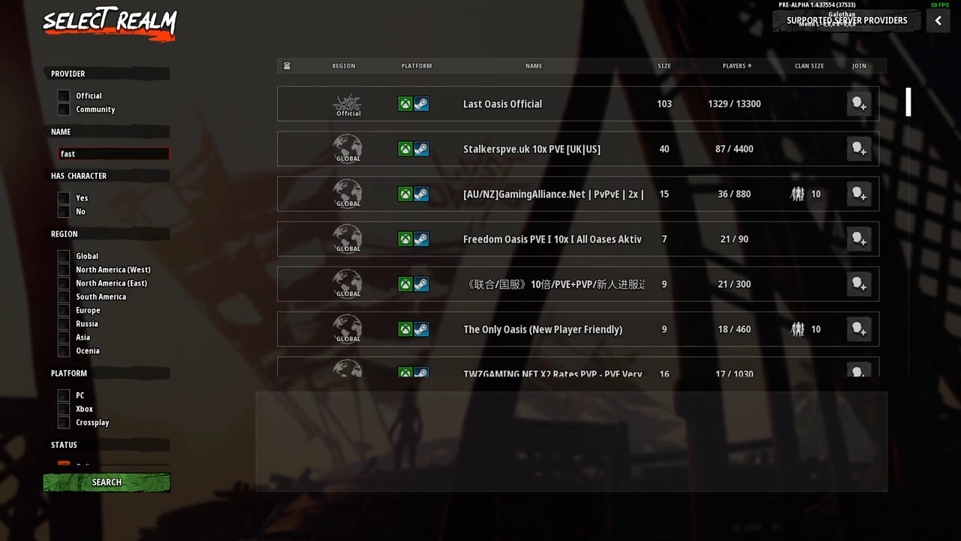
pyautogui.click(84, 110)
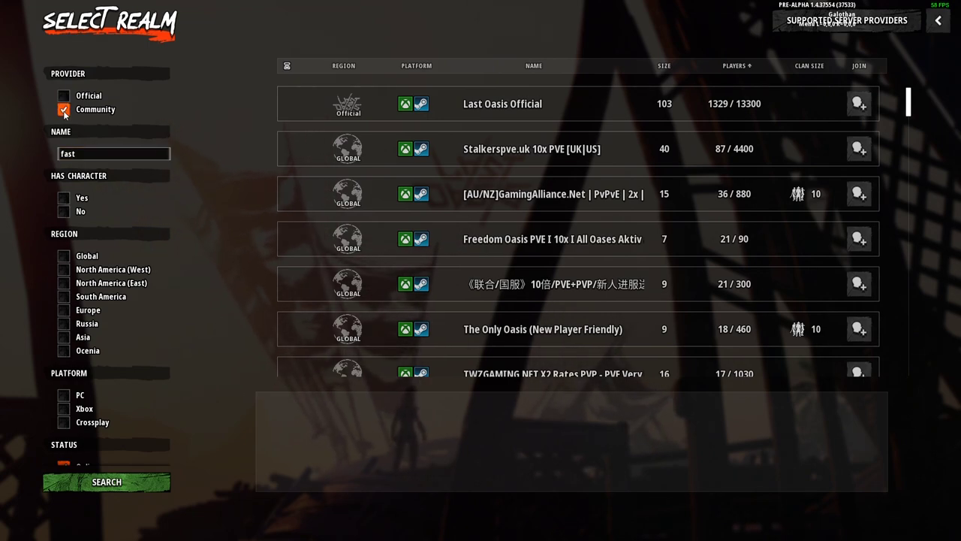
pyautogui.click(130, 479)
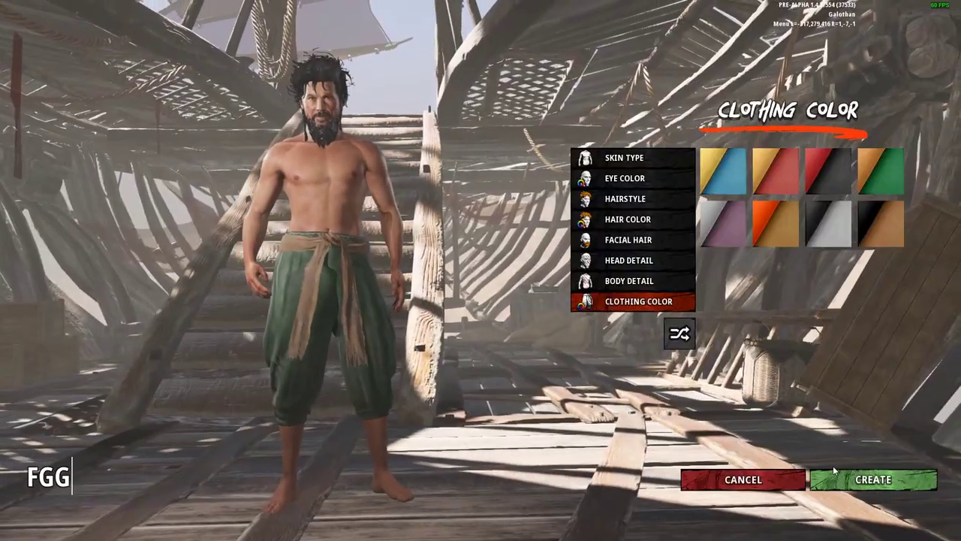
# Create the character, confirm its name with YES, and spawn in the desert from the map.
pyautogui.click(860, 477)
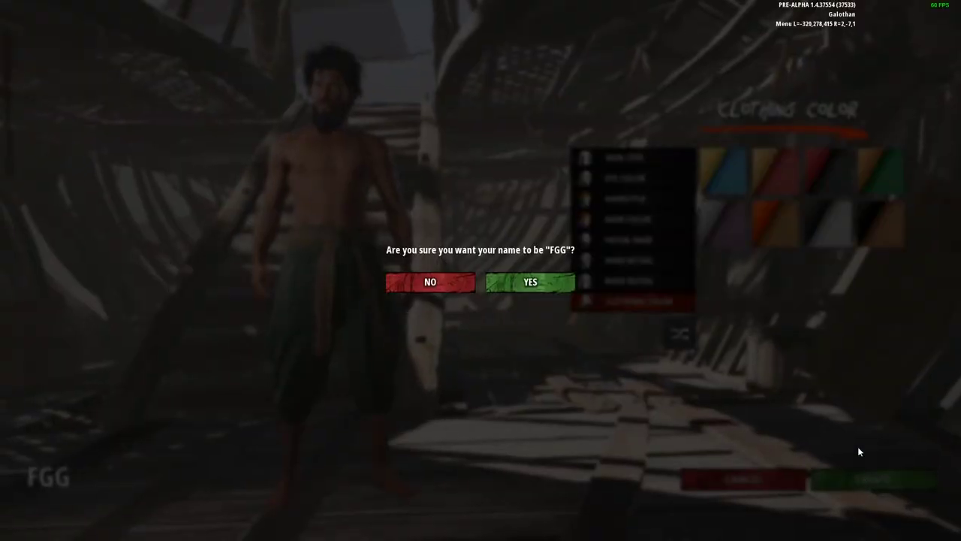
pyautogui.click(547, 290)
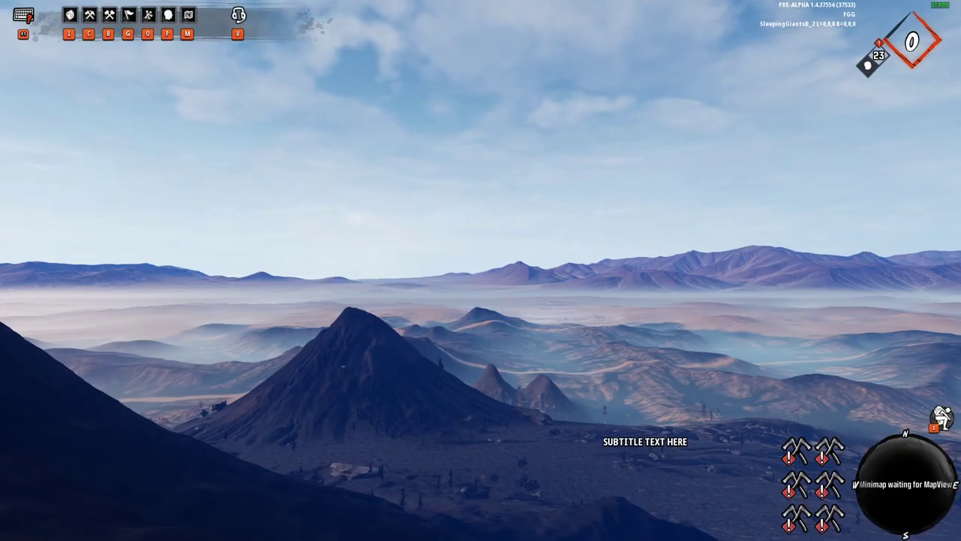
pyautogui.press('m')
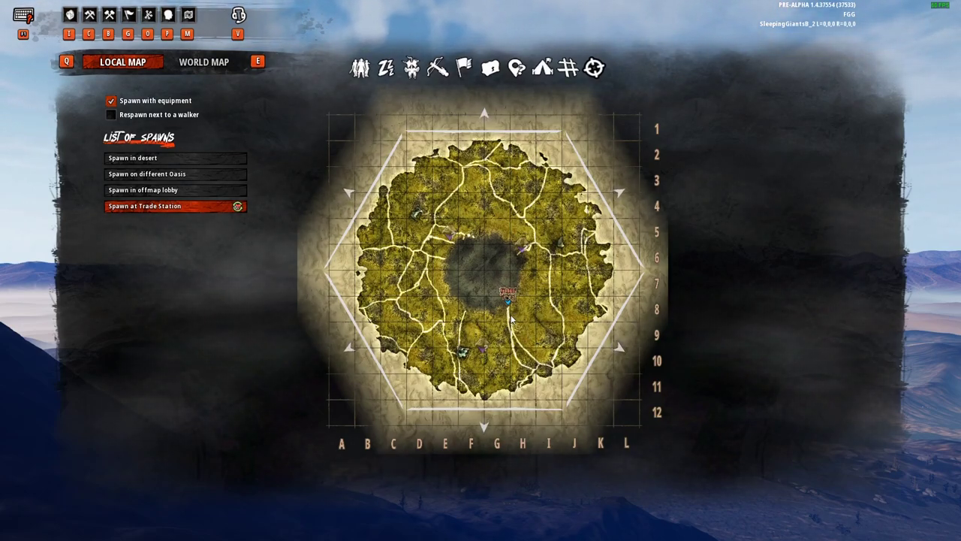
pyautogui.click(192, 158)
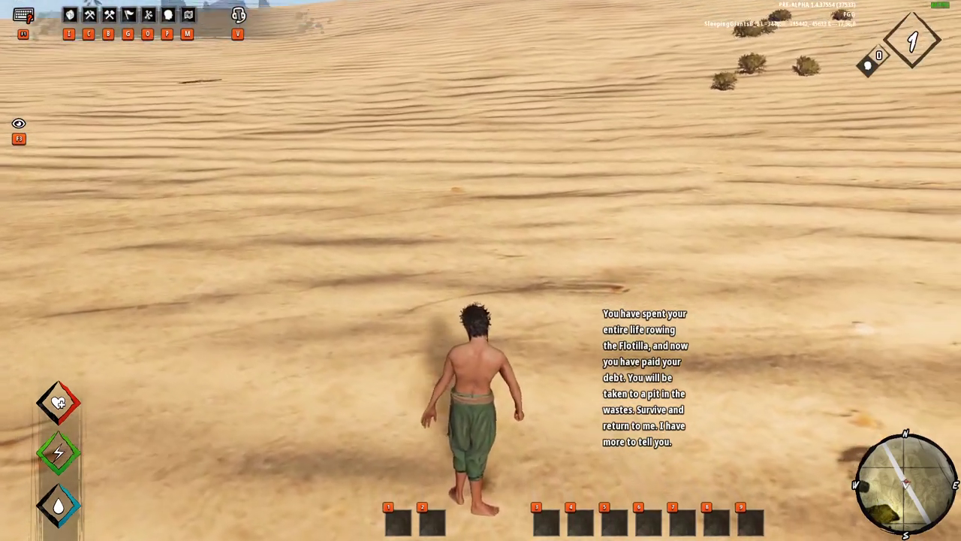
# Check on the World Map that the character is on the Main Oasis, then close the map.
pyautogui.press('m')
pyautogui.press('e')
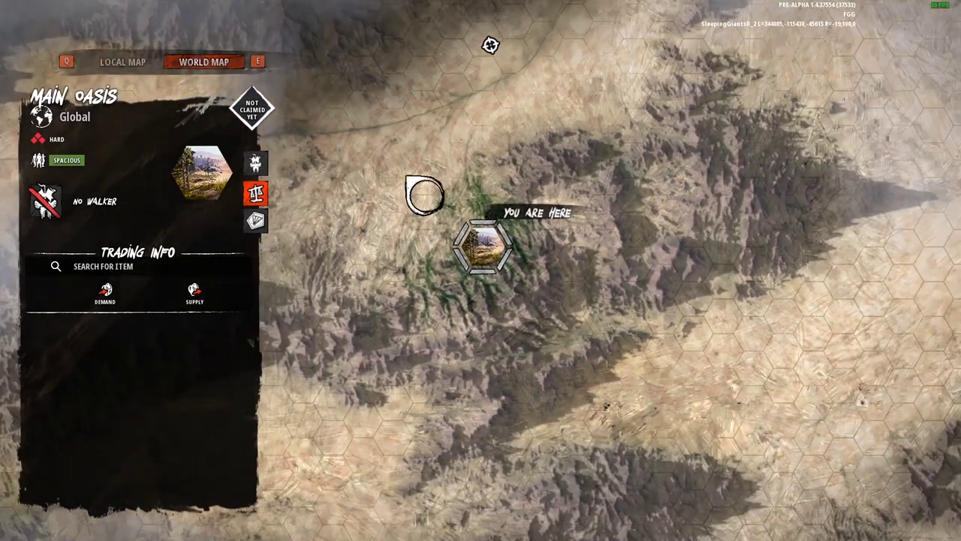
pyautogui.moveTo(423, 193)
pyautogui.mouseDown()
pyautogui.moveTo(612, 335)
pyautogui.moveTo(388, 144)
pyautogui.mouseUp()
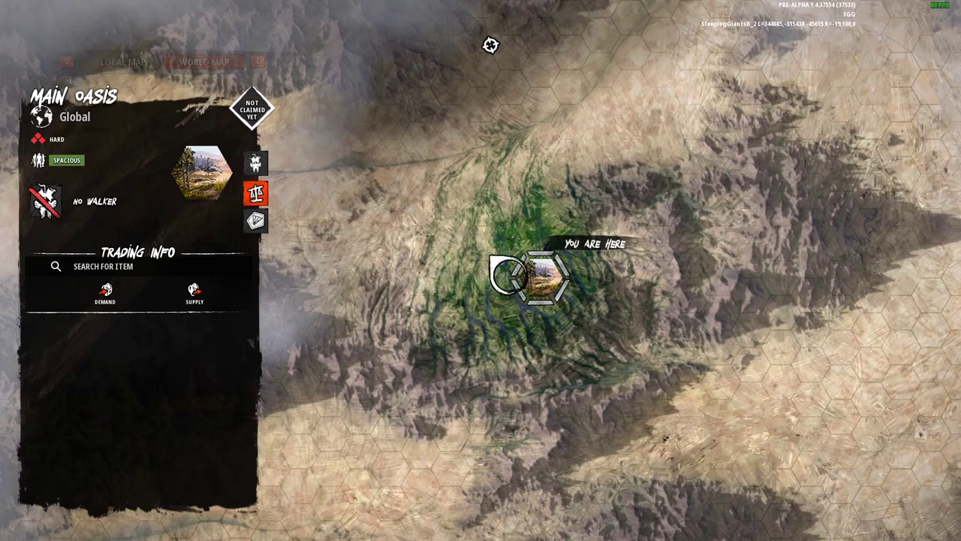
pyautogui.click(547, 282)
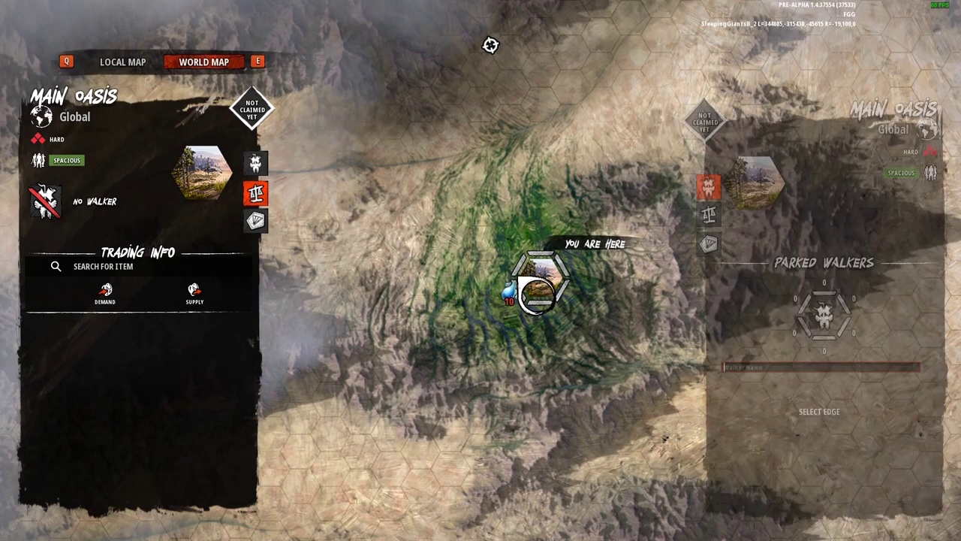
pyautogui.click(535, 295)
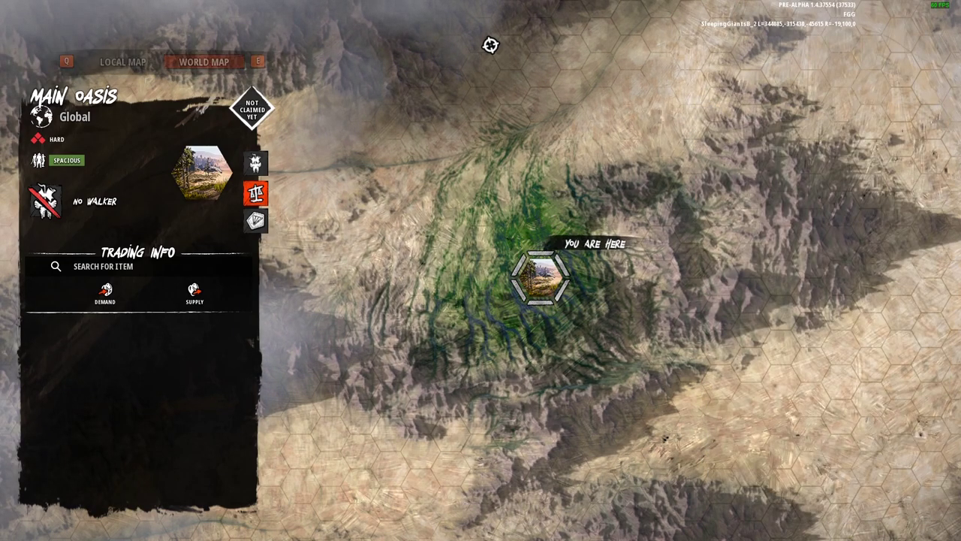
pyautogui.click(135, 69)
pyautogui.scroll(2, 529, 325)
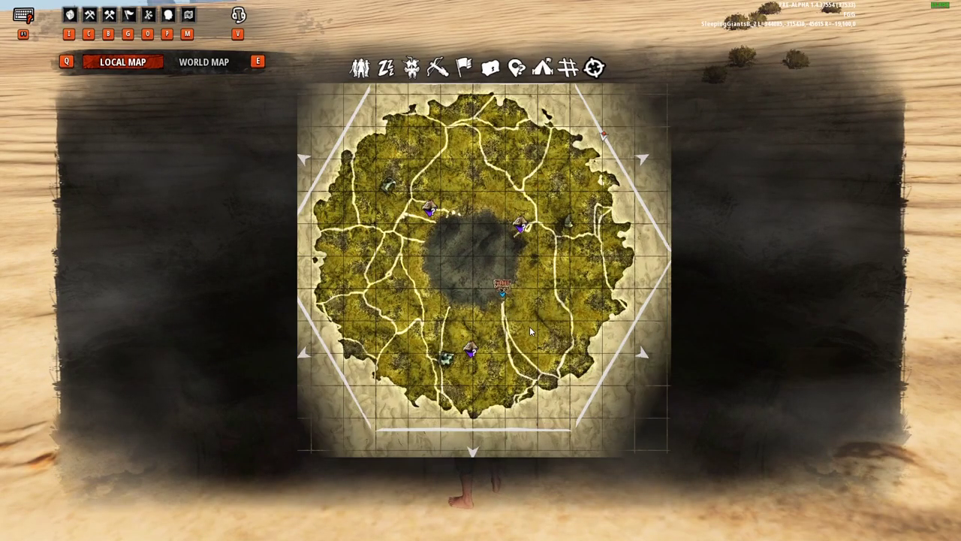
pyautogui.press('m')
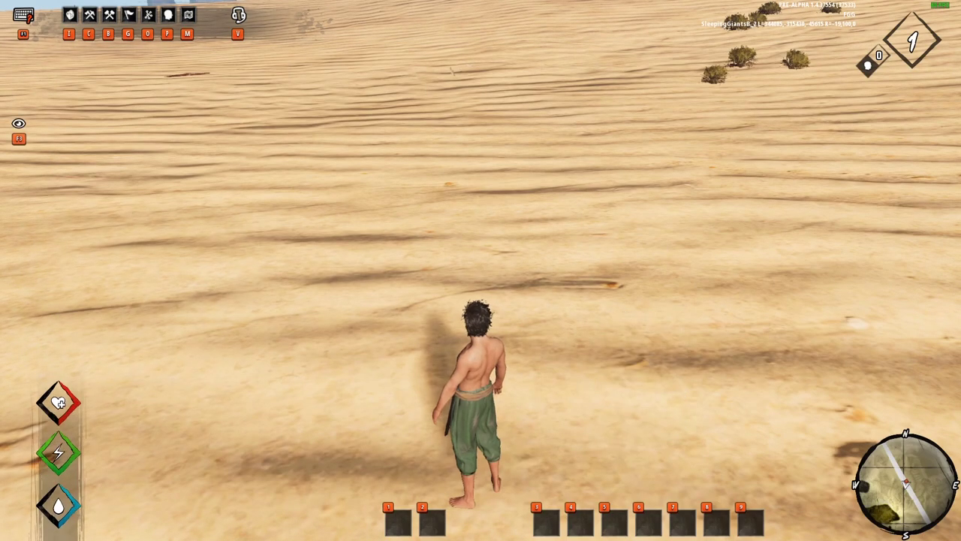
# Run across the desert toward the mountains and bring up the pause menu.
pyautogui.press('a')
pyautogui.press('w')
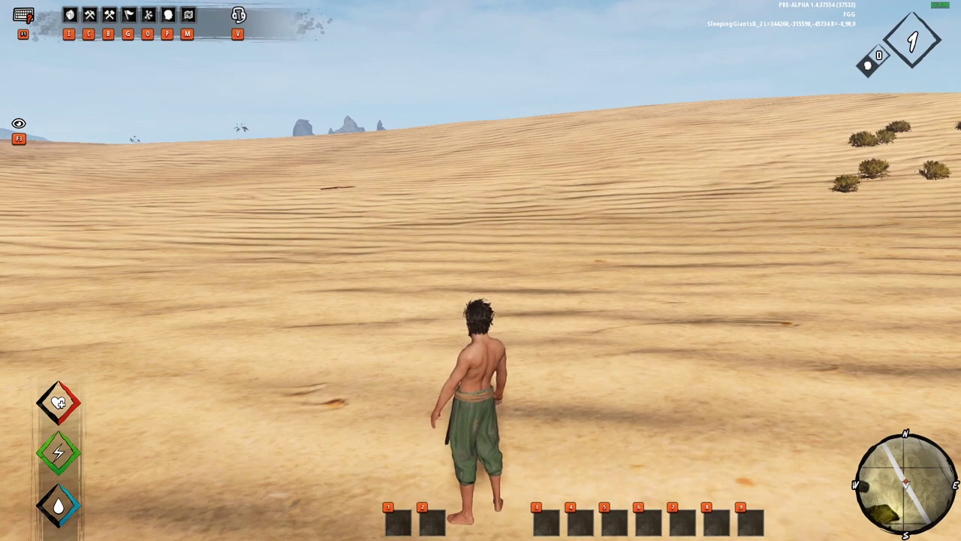
pyautogui.moveTo(480, 270)
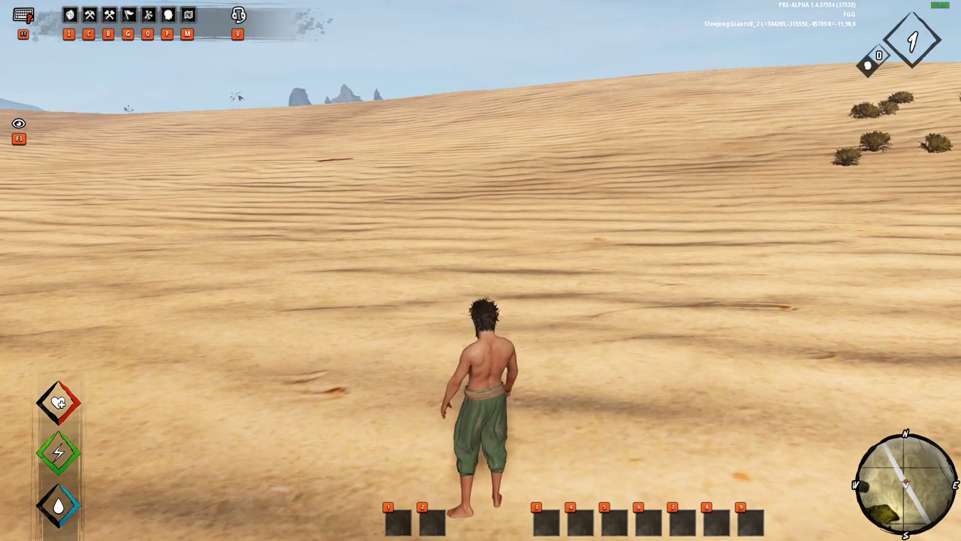
pyautogui.press('Escape')
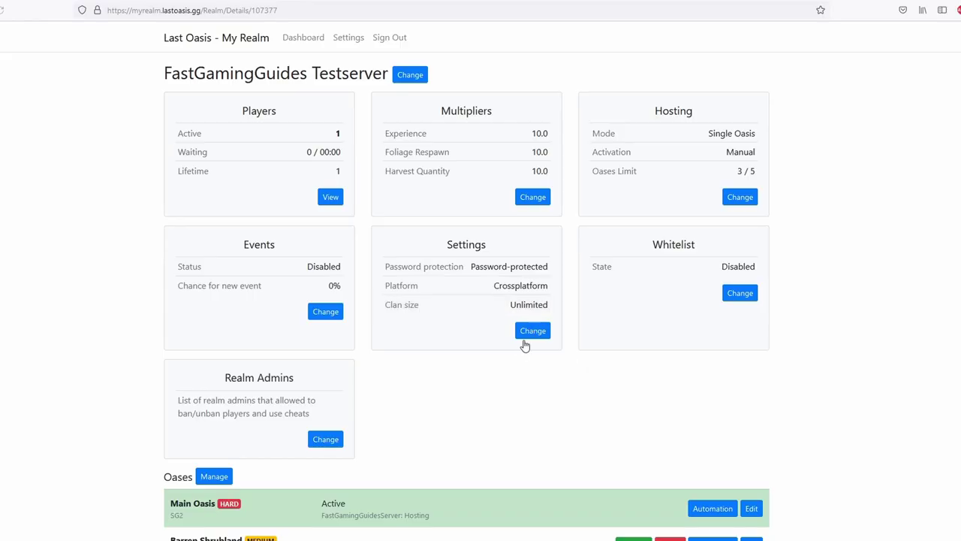
pyautogui.scroll(-2, 520, 347)
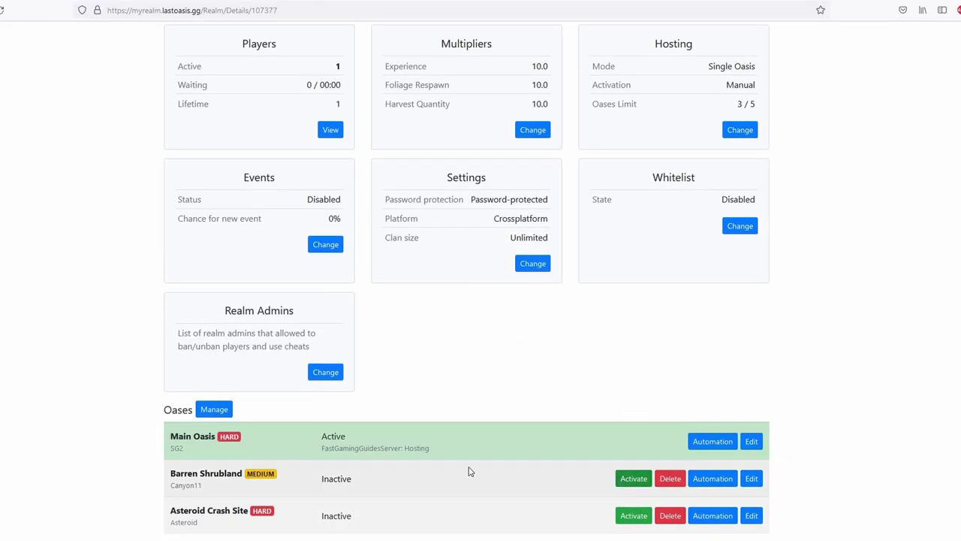
# Activate Barren Shrubland to replace the Main Oasis on the realm Details page.
pyautogui.moveTo(207, 478); pyautogui.dragTo(291, 479)
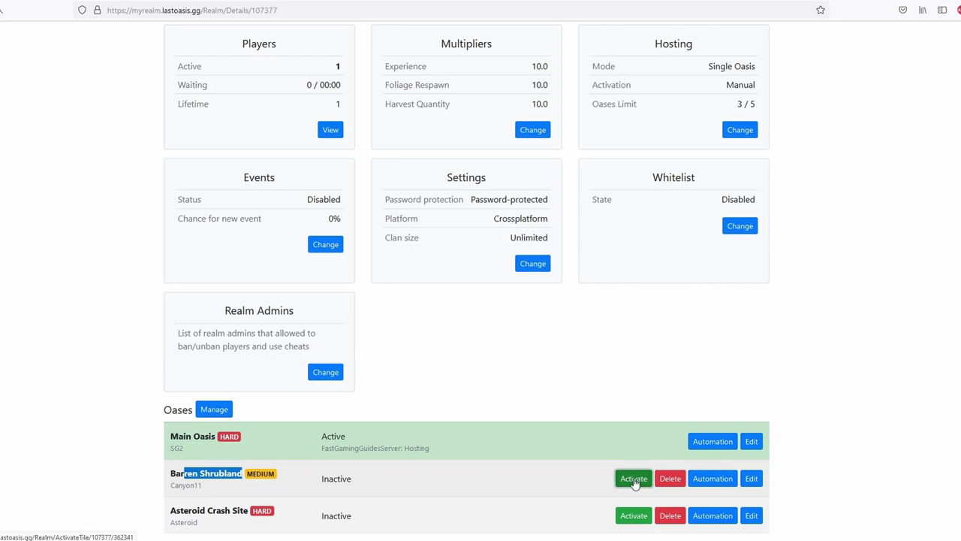
pyautogui.click(634, 478)
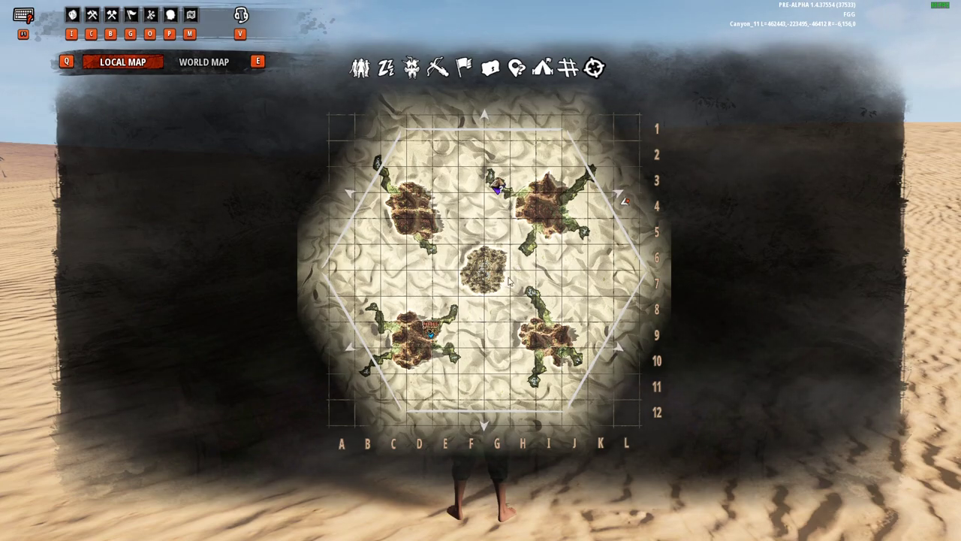
# Close the Canyon11 local map and run forward up the Barren Shrubland dunes.
pyautogui.press('m')
pyautogui.press('w')
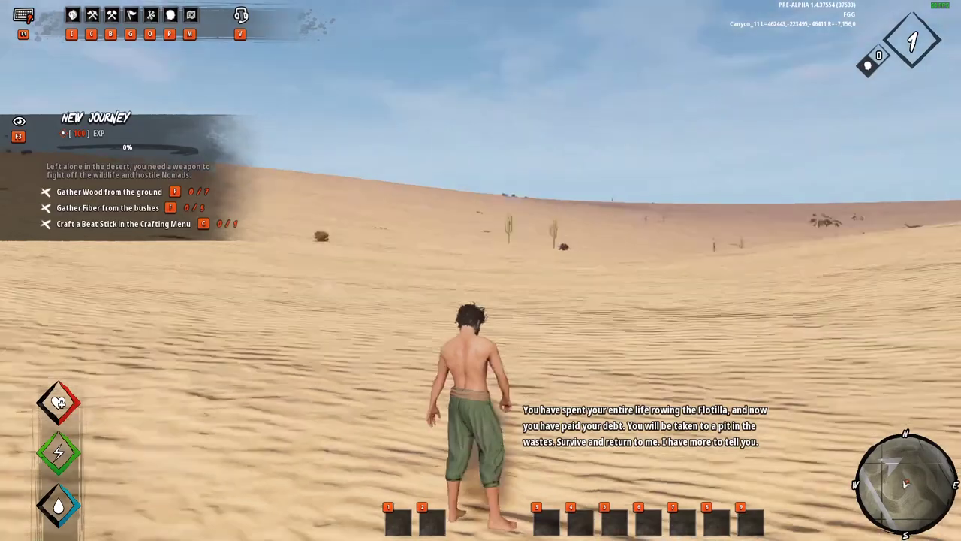
pyautogui.press('w')
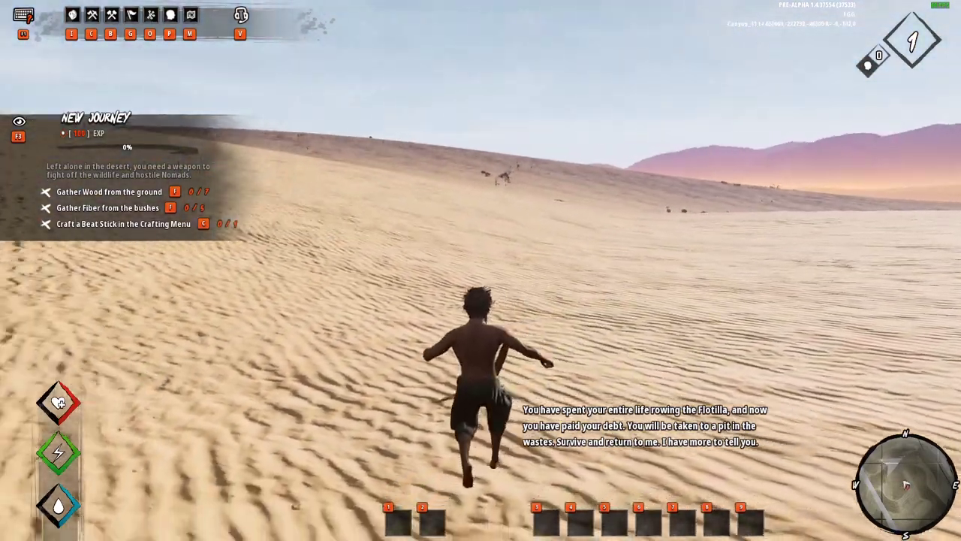
pyautogui.press('w')
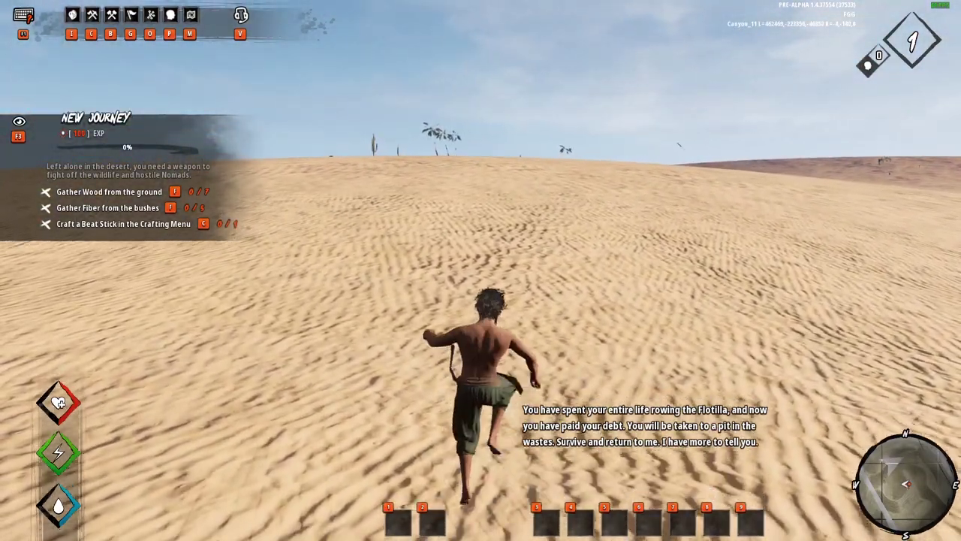
pyautogui.press('w')
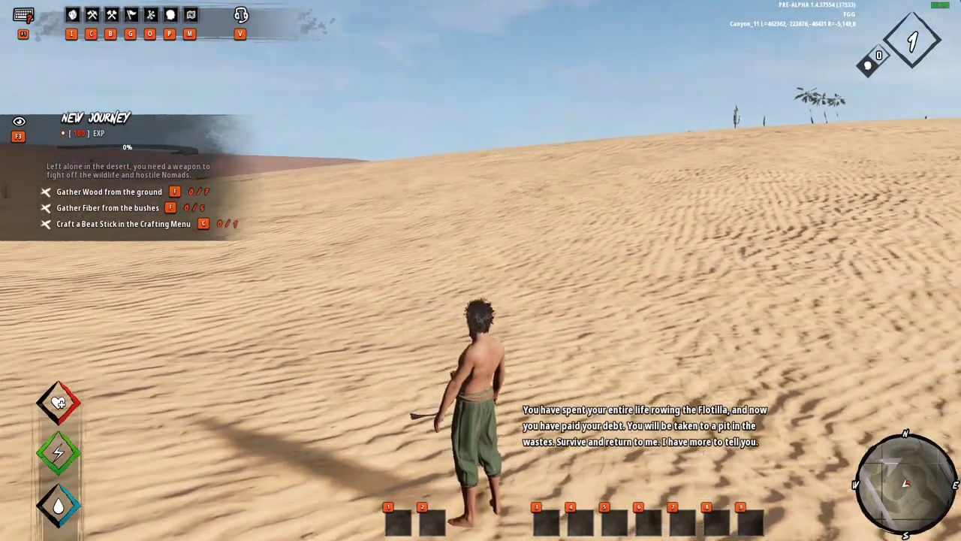